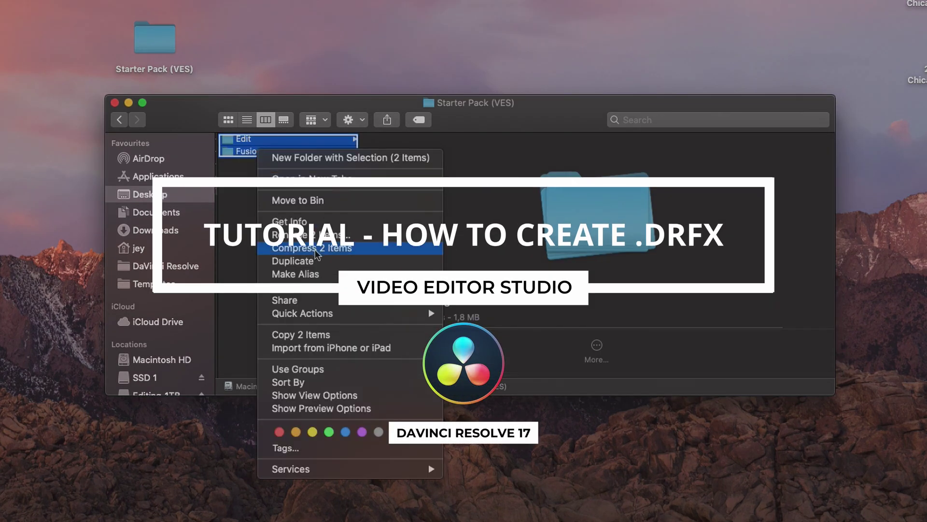
# - Compress Edit and Fusion into Archive.zip and rename it Starter Pack (VES).DRFX
pyautogui.click(317, 254)
pyautogui.rightClick(252, 165)
pyautogui.click(282, 238)
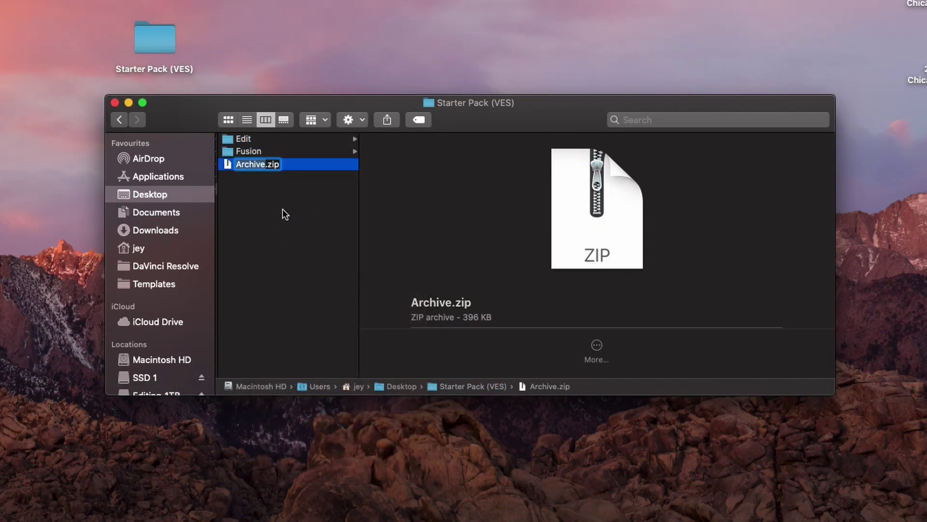
pyautogui.press('super+a')
pyautogui.write('Starter Pack (VES).')
pyautogui.write('DRFX')
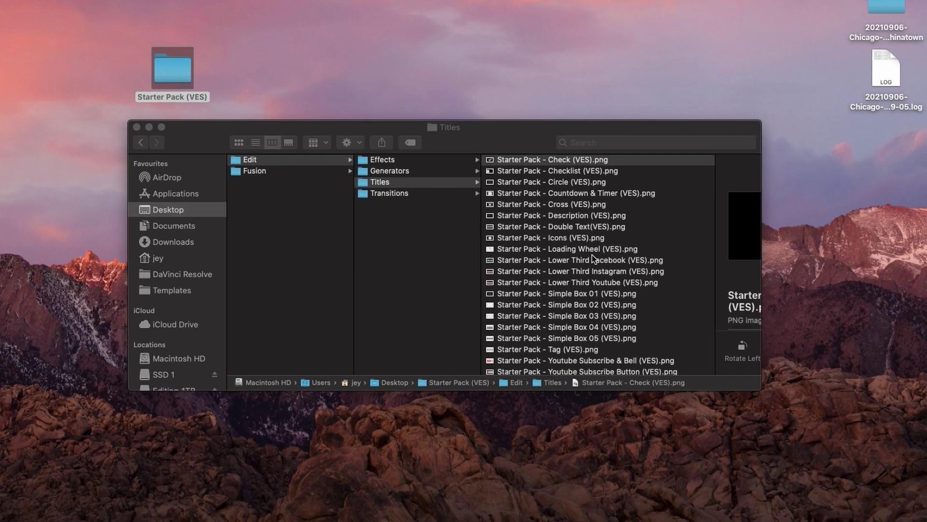
pyautogui.scroll(-10, 669, 344)
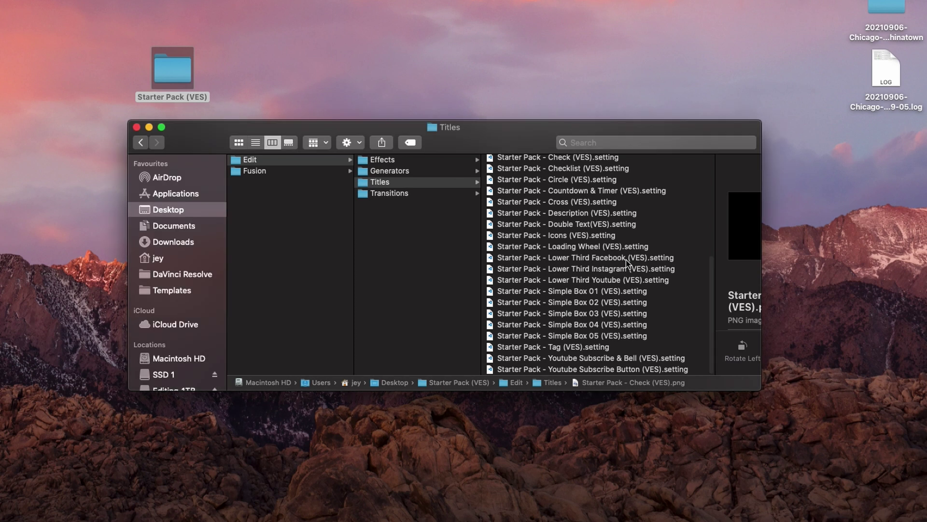
pyautogui.click(619, 261)
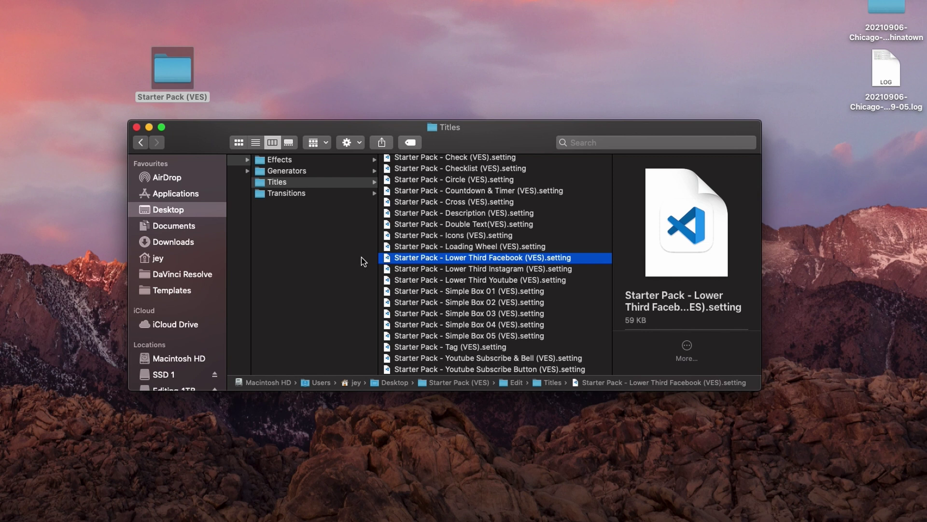
pyautogui.hscroll(-2, 339, 241)
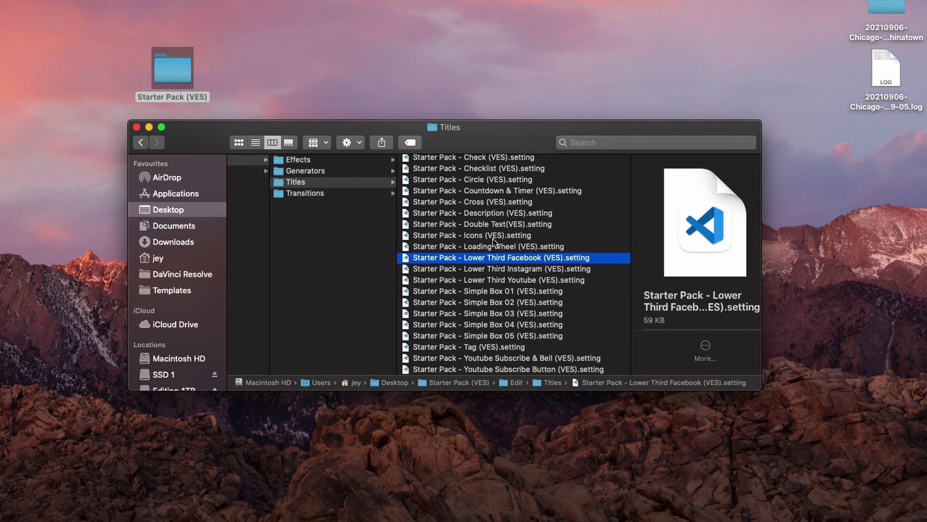
pyautogui.scroll(10, 495, 243)
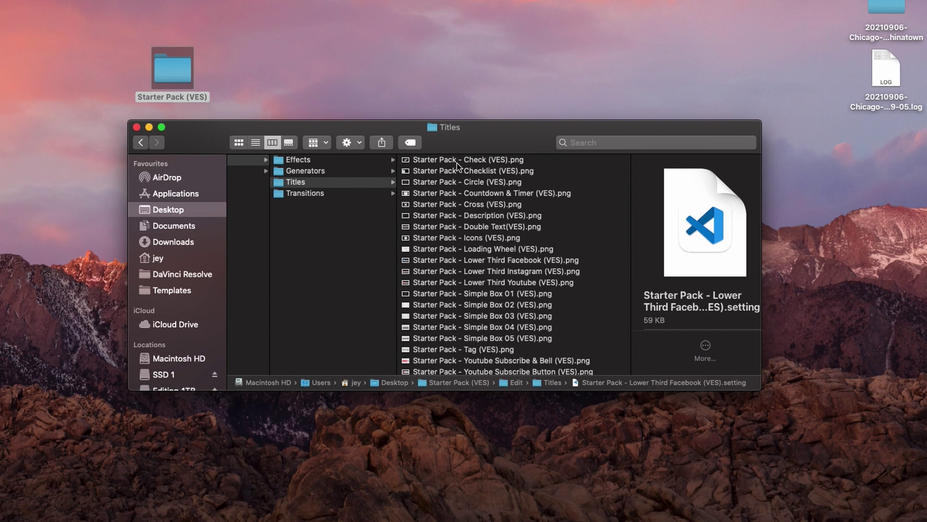
pyautogui.click(457, 162)
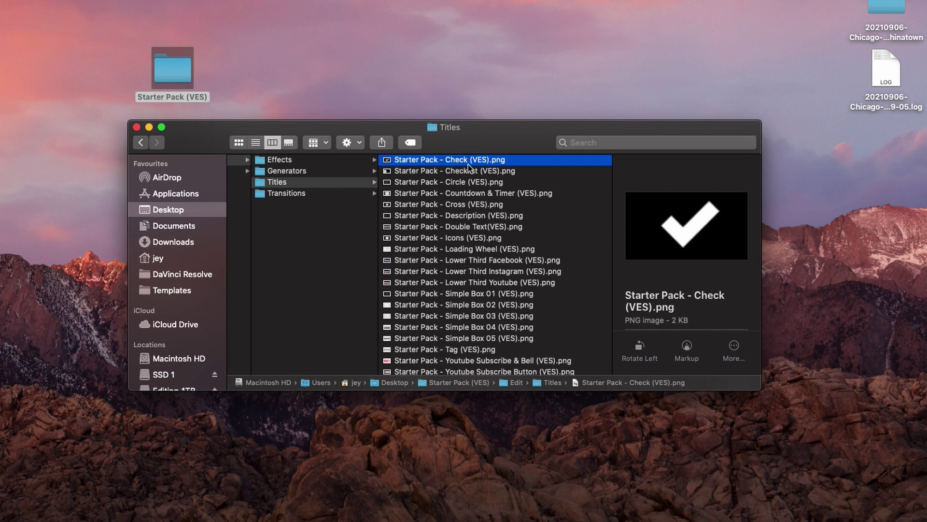
pyautogui.scroll(-1, 465, 241)
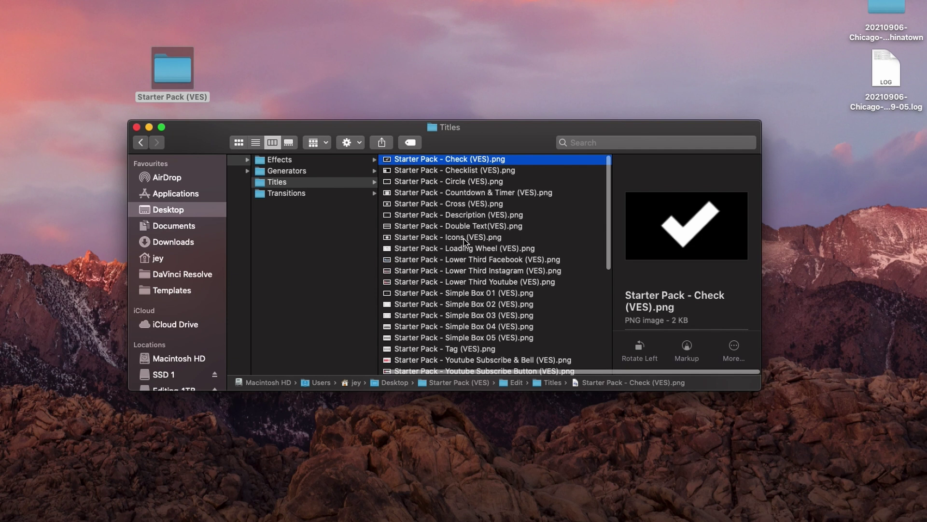
pyautogui.scroll(-5, 465, 242)
pyautogui.click(443, 217)
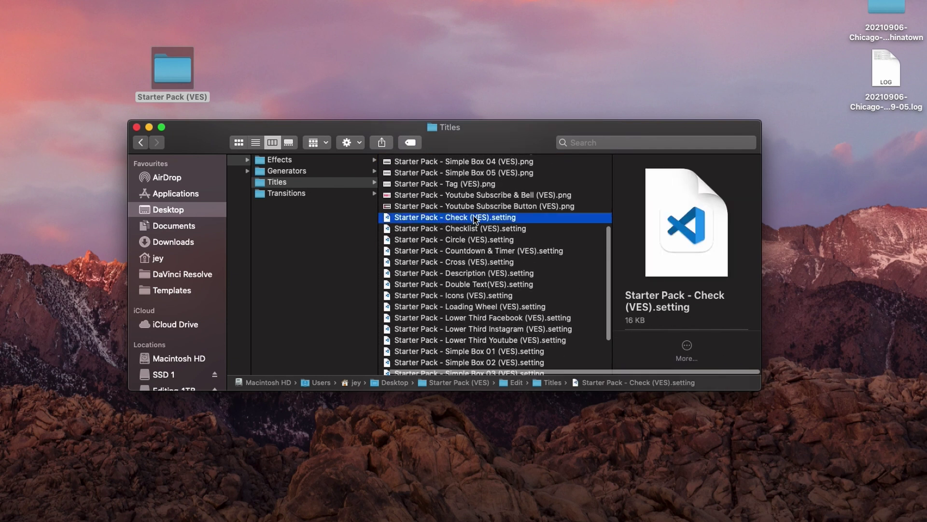
pyautogui.scroll(1, 494, 225)
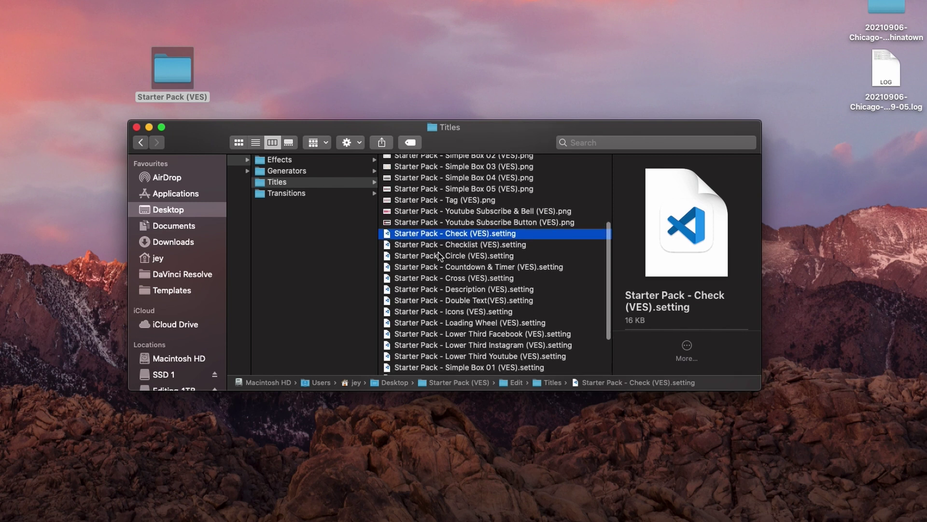
pyautogui.scroll(2, 440, 255)
pyautogui.scroll(5, 436, 249)
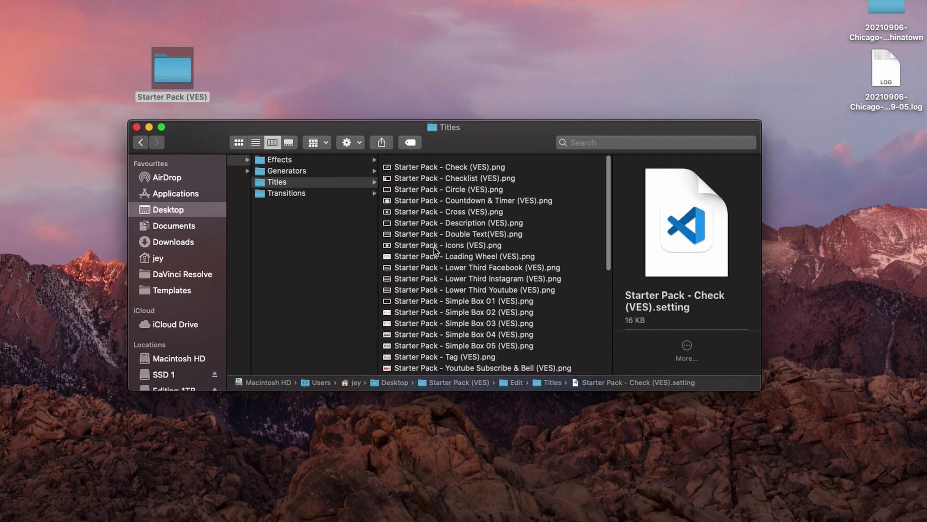
pyautogui.scroll(-1, 435, 249)
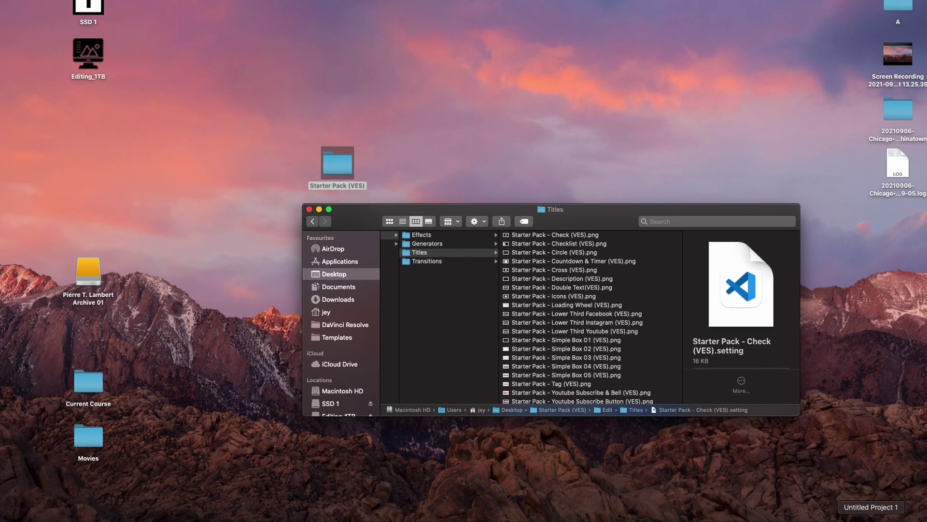
pyautogui.click(871, 518)
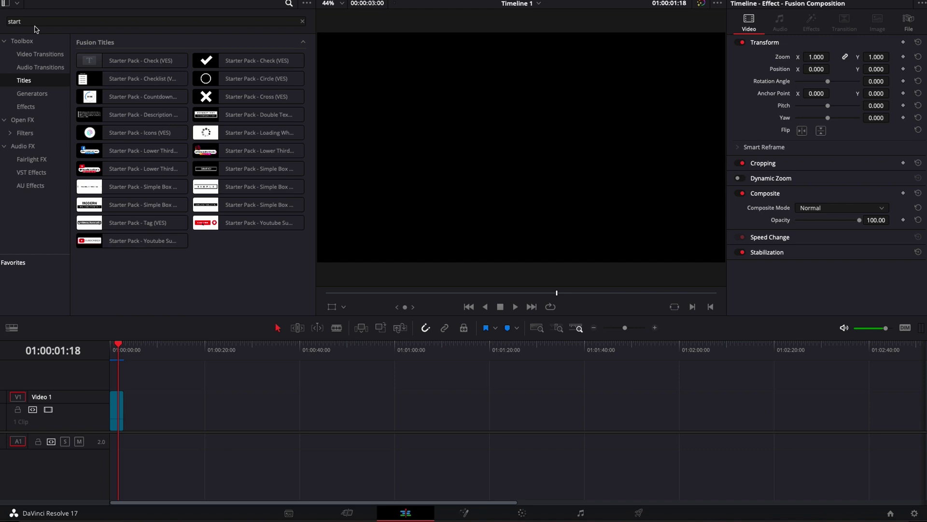
pyautogui.click(143, 133)
pyautogui.click(109, 92)
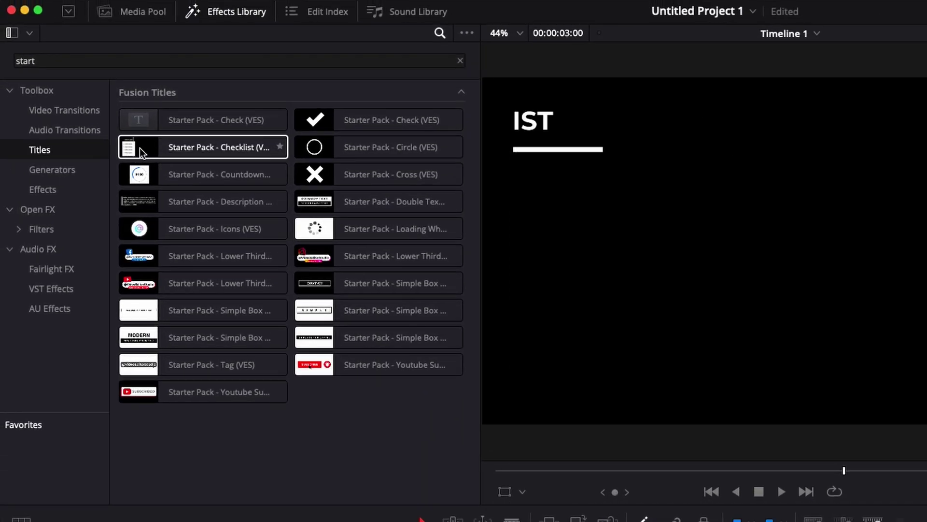
pyautogui.click(96, 107)
pyautogui.click(137, 201)
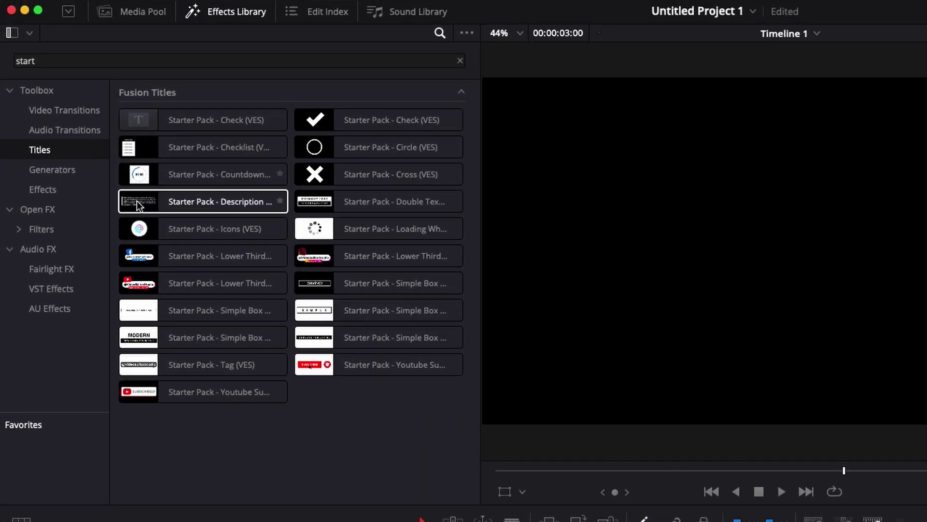
pyautogui.click(140, 232)
pyautogui.click(143, 245)
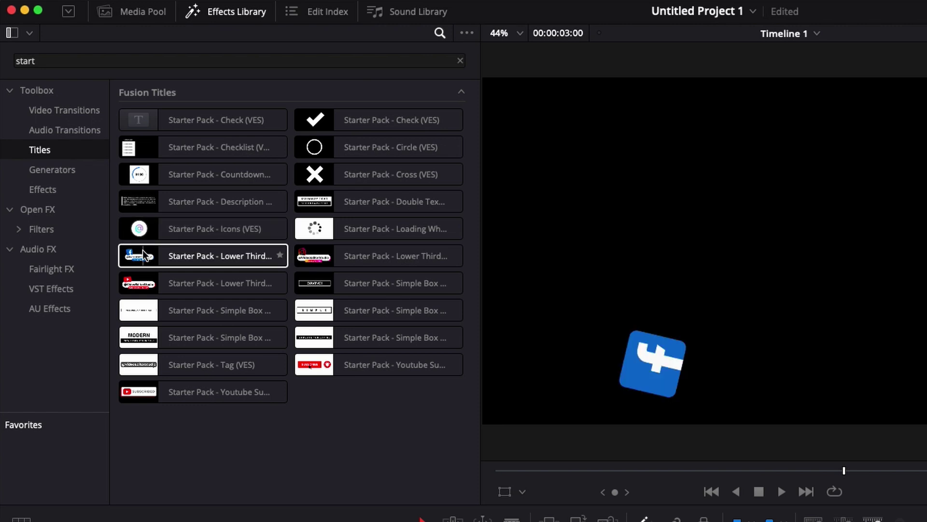
pyautogui.click(25, 10)
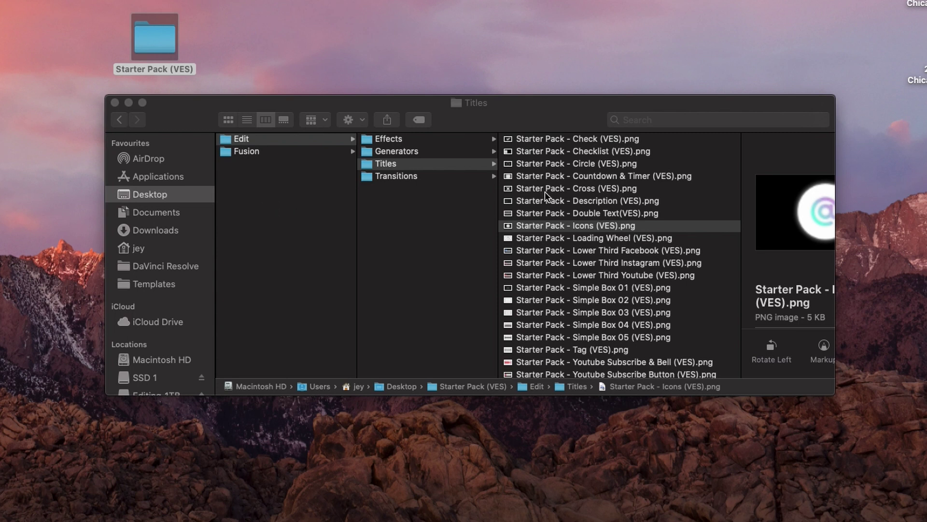
# - Select Loading Wheel (VES).setting among the Titles files, then open the DaVinci Resolve folder in a new window
pyautogui.scroll(-10, 585, 265)
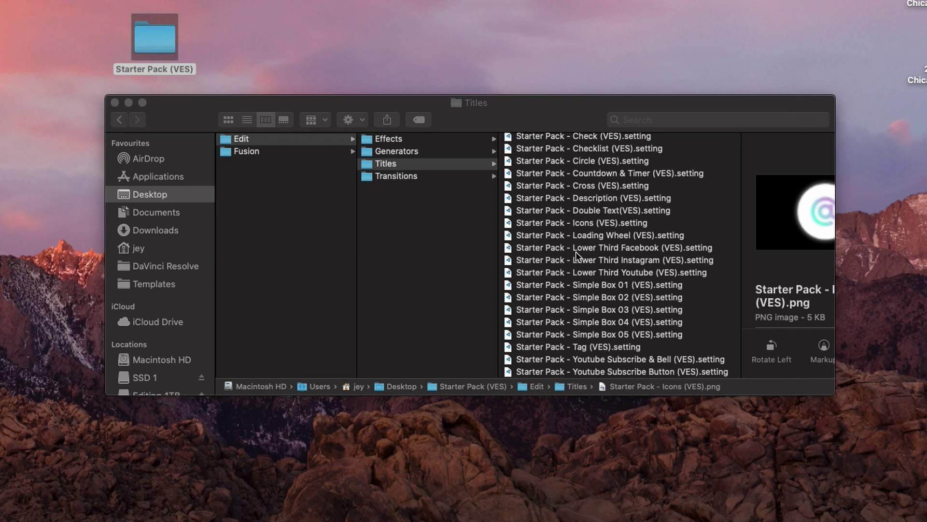
pyautogui.scroll(5, 576, 251)
pyautogui.scroll(2, 576, 251)
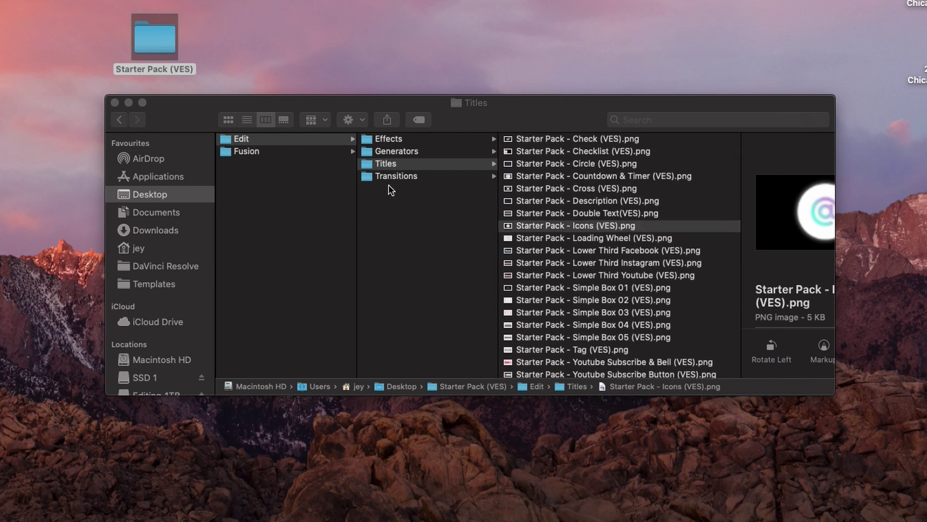
pyautogui.scroll(-10, 609, 304)
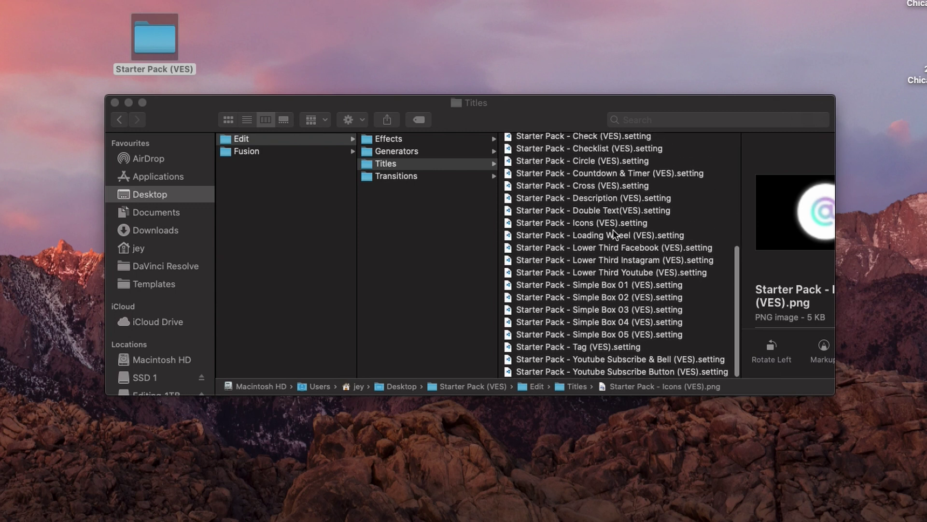
pyautogui.click(614, 229)
pyautogui.click(613, 236)
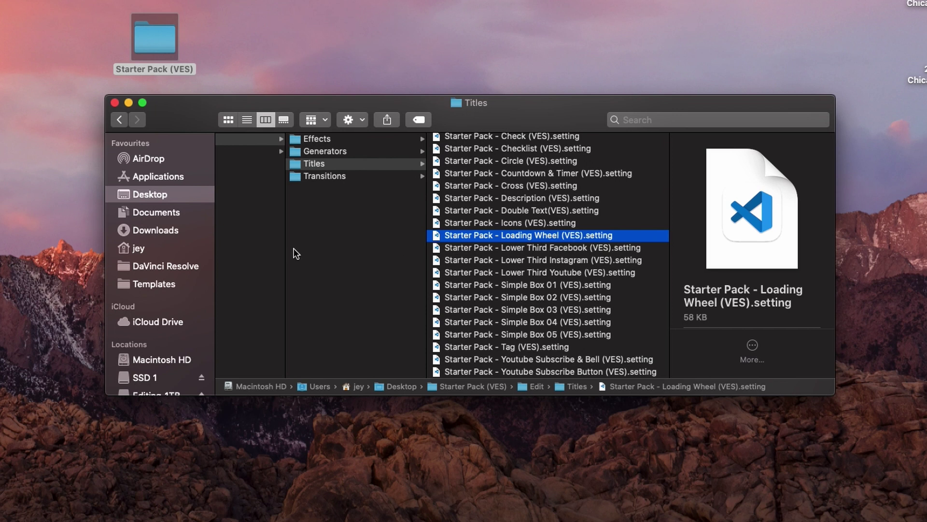
pyautogui.keyDown('super'); pyautogui.click(154, 266); pyautogui.keyUp('super')
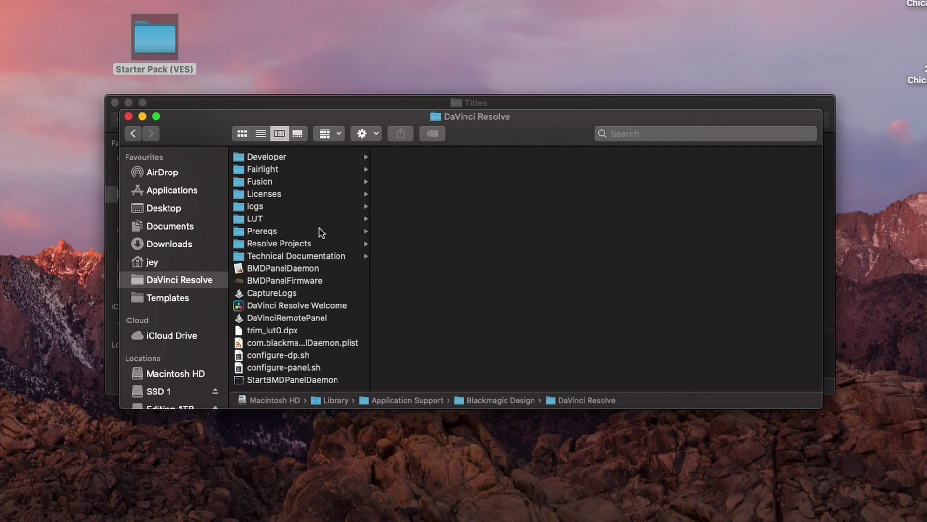
# - Browse Resolve's Fusion › Templates › Edit › Titles folder
pyautogui.click(278, 178)
pyautogui.click(409, 326)
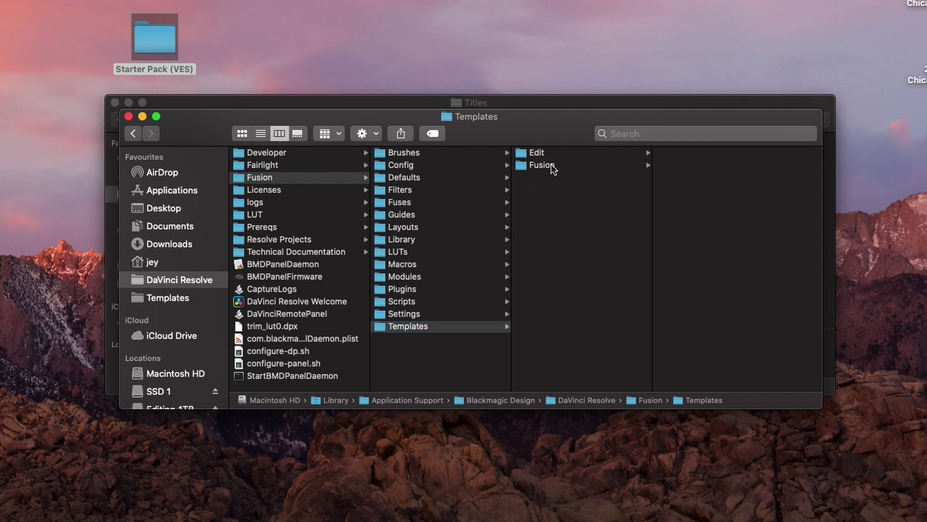
pyautogui.click(552, 165)
pyautogui.click(543, 151)
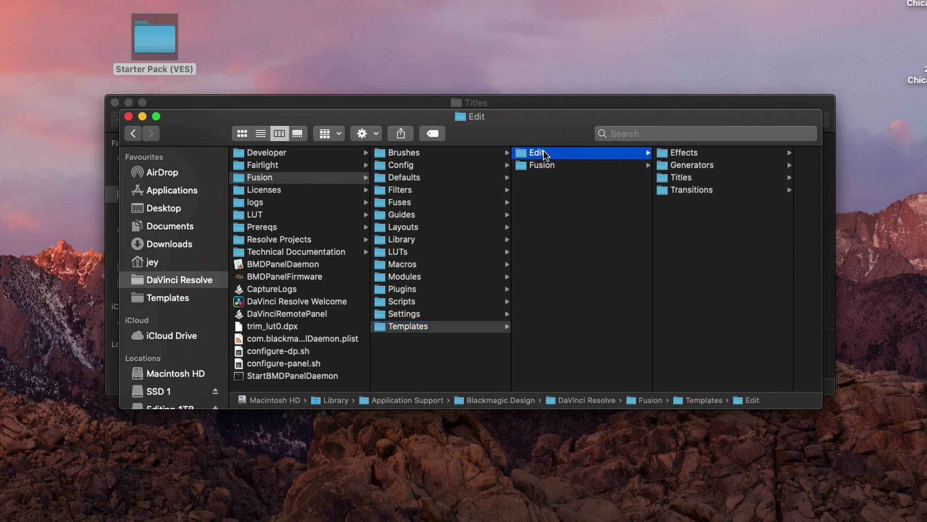
pyautogui.click(683, 177)
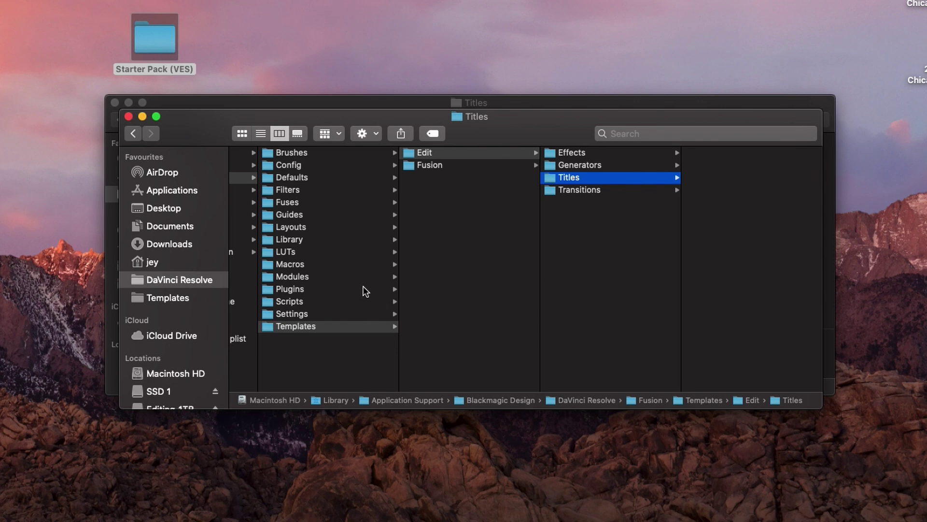
pyautogui.hscroll(-5, 330, 267)
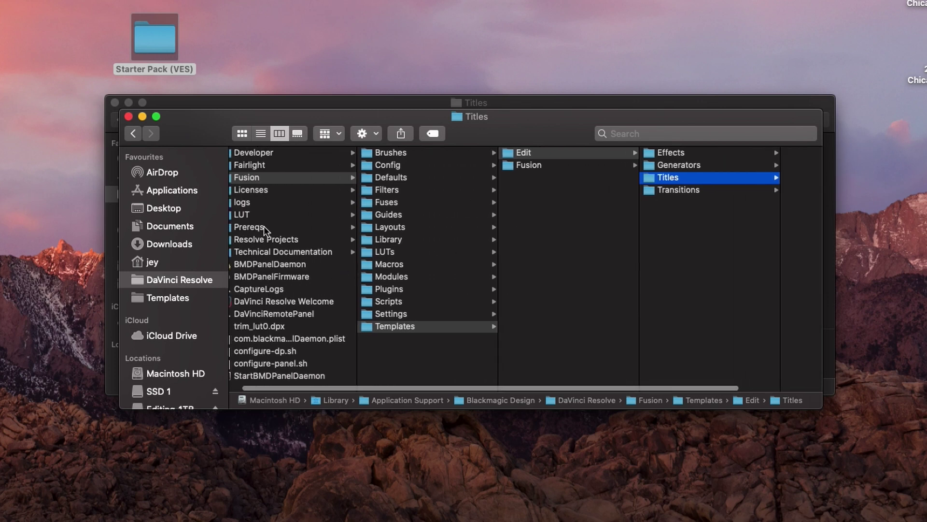
pyautogui.hscroll(-2, 310, 227)
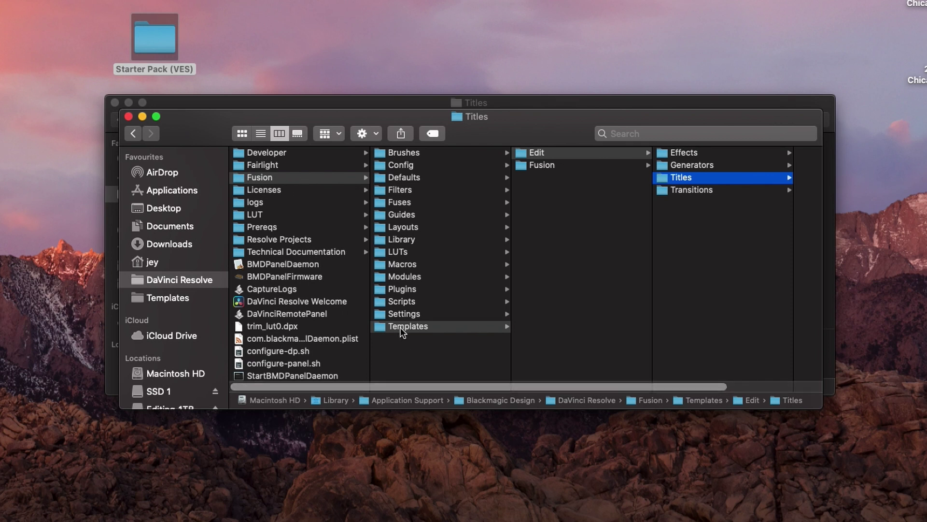
pyautogui.hscroll(3, 580, 226)
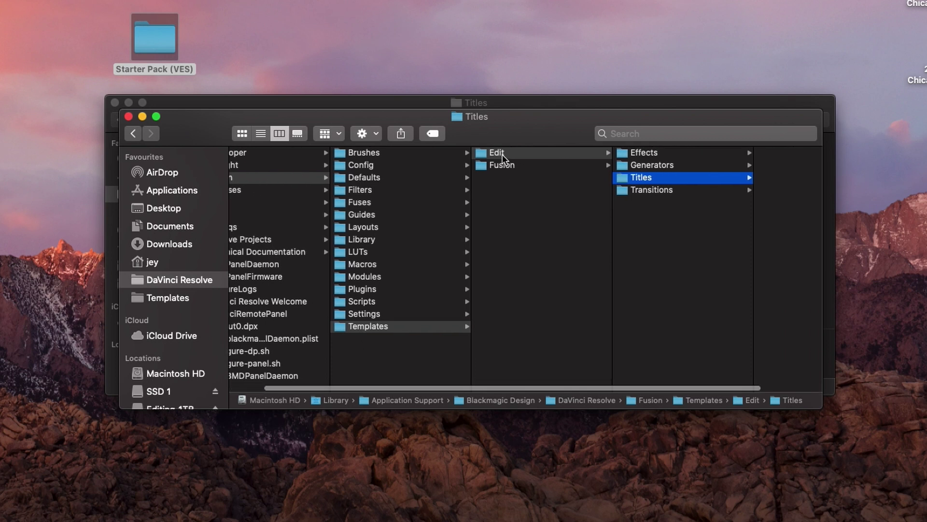
# - Check the Effects, Generators, Transitions and Fusion template folders, then close the Resolve window
pyautogui.click(648, 151)
pyautogui.click(603, 166)
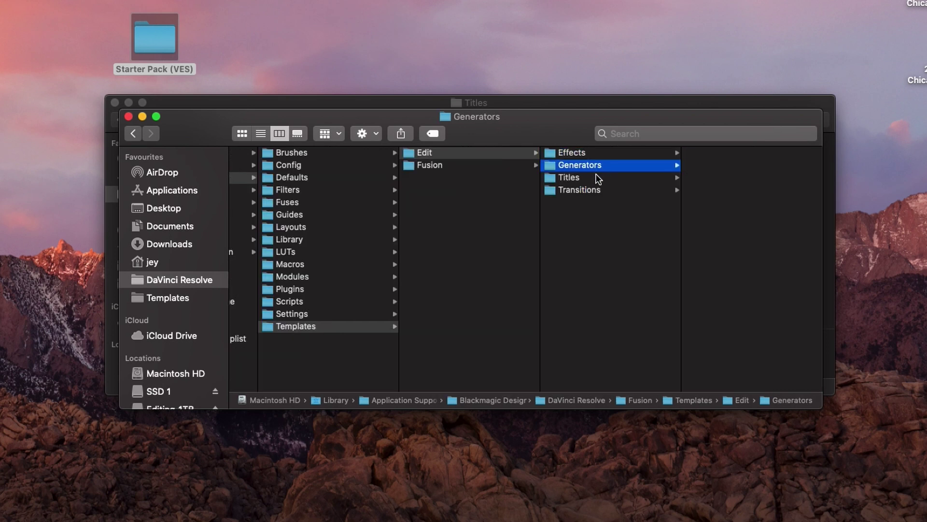
pyautogui.click(595, 190)
pyautogui.click(437, 164)
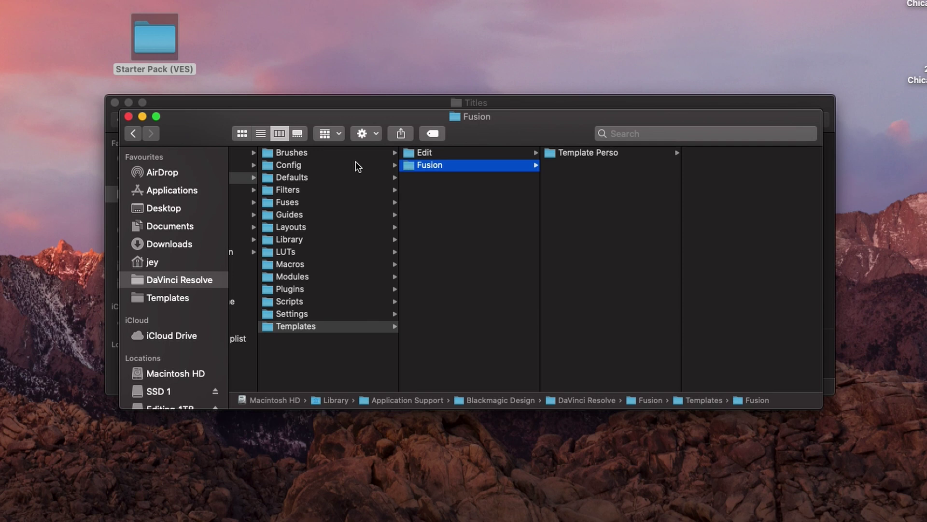
pyautogui.click(128, 116)
pyautogui.hscroll(-5, 328, 183)
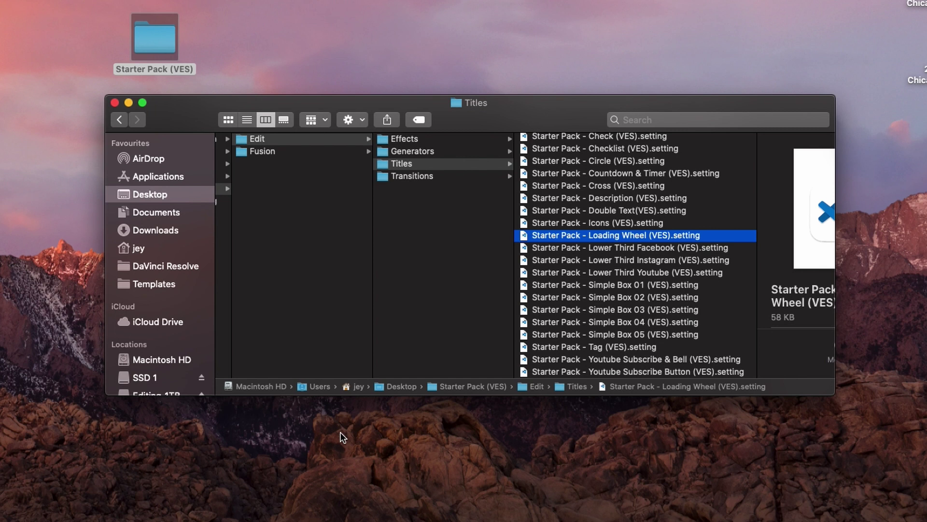
# - Browse the pack's Edit folder and its Effects, Generators, Titles and Transitions subfolders
pyautogui.hscroll(2, 449, 244)
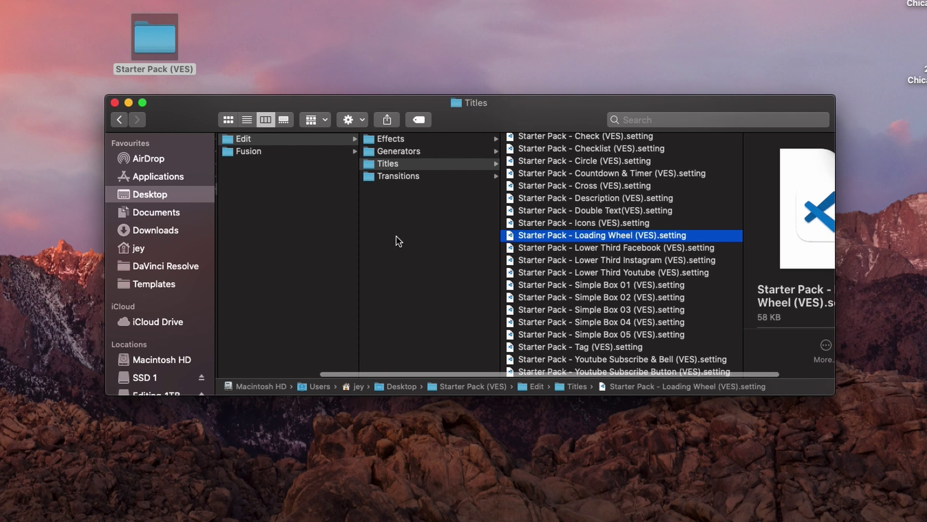
pyautogui.click(246, 140)
pyautogui.click(254, 150)
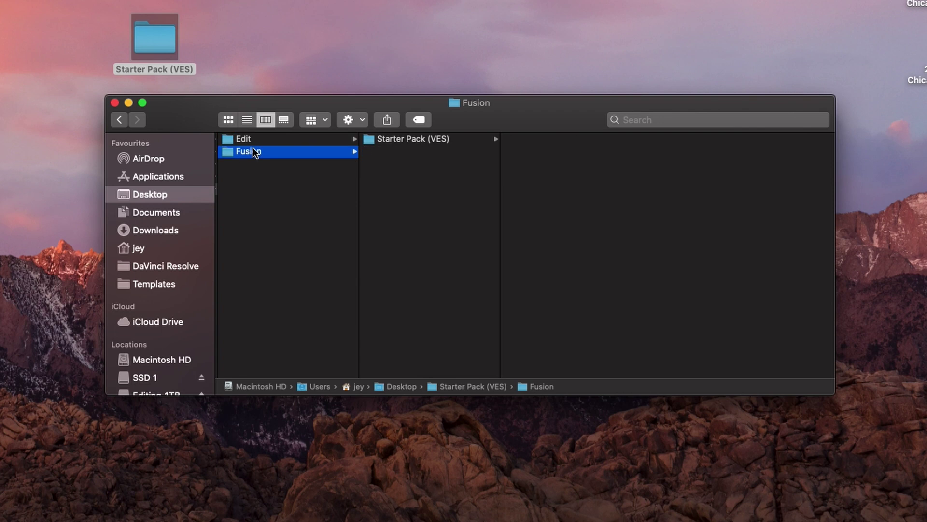
pyautogui.click(256, 139)
pyautogui.click(400, 140)
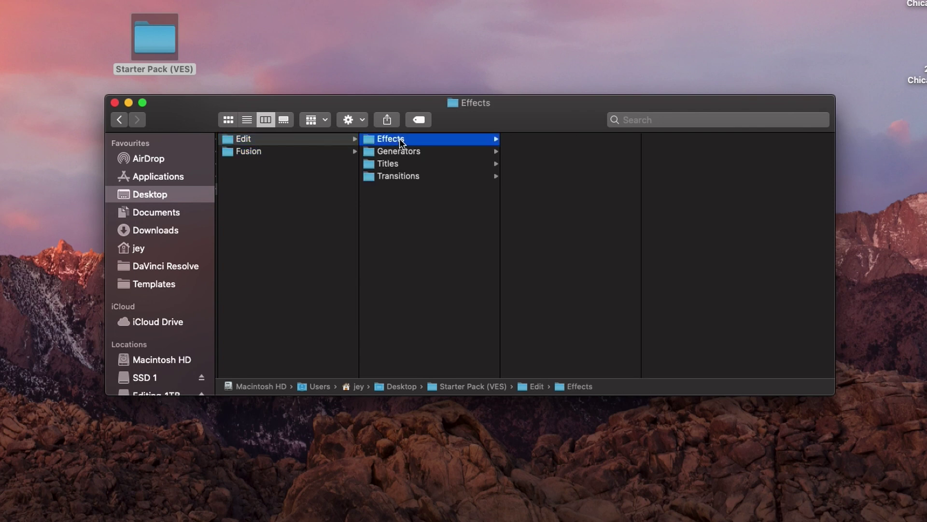
pyautogui.click(404, 151)
pyautogui.click(400, 163)
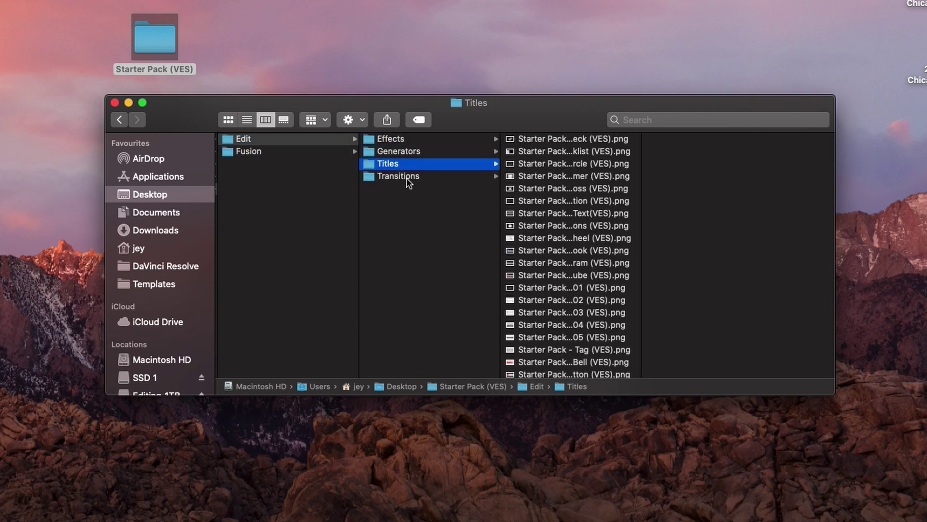
pyautogui.click(407, 176)
# - Scroll through the Titles folder's PNG previews and matching .setting files
pyautogui.click(409, 163)
pyautogui.scroll(-10, 568, 218)
pyautogui.scroll(10, 574, 152)
pyautogui.scroll(-10, 572, 220)
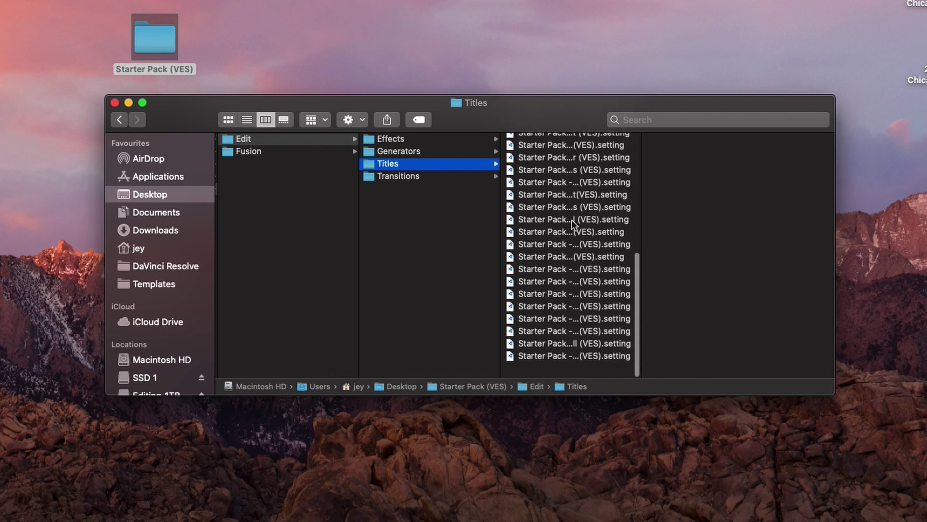
pyautogui.scroll(10, 580, 294)
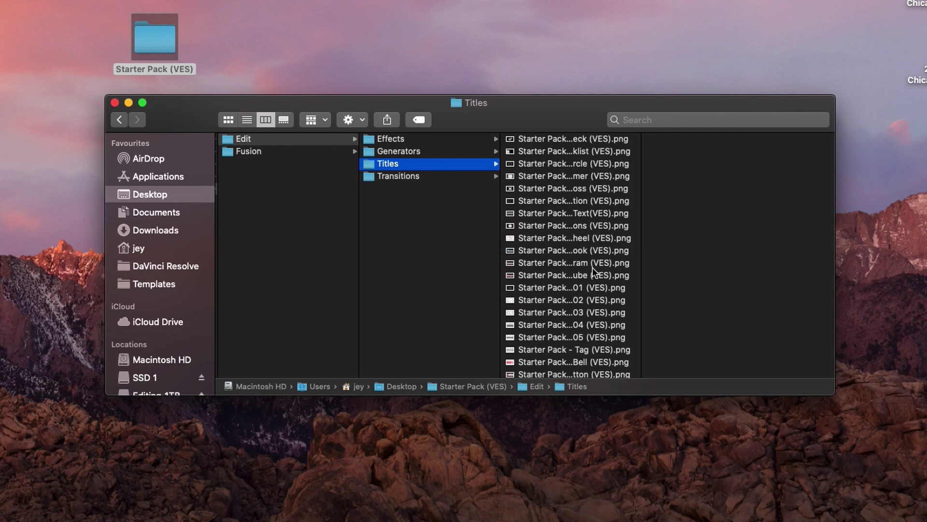
# - Review the files in Fusion's Starter Pack (VES) folder, then go back to the pack's Edit folder
pyautogui.click(248, 152)
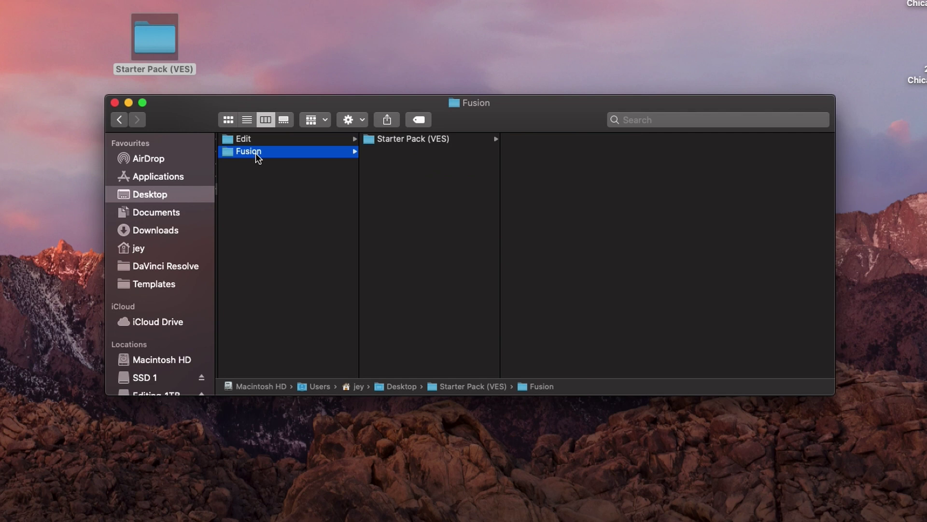
pyautogui.click(398, 139)
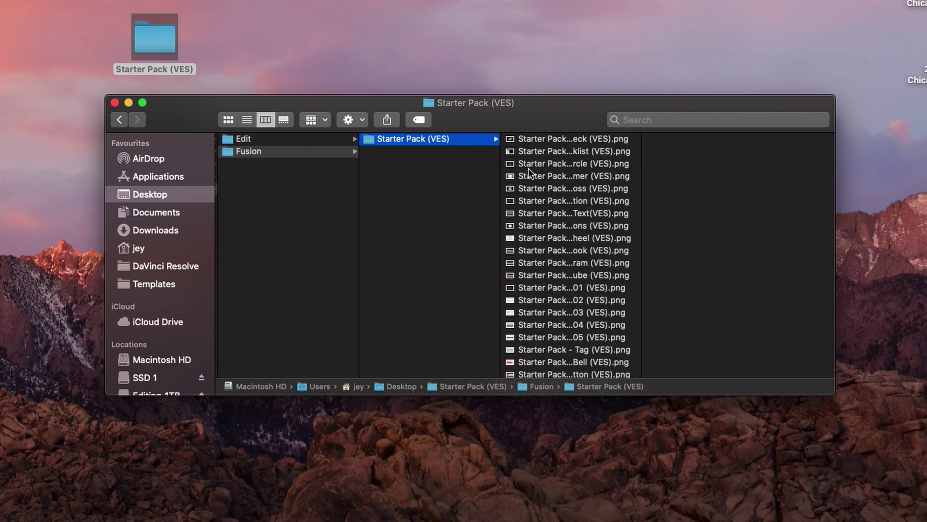
pyautogui.scroll(-15, 531, 190)
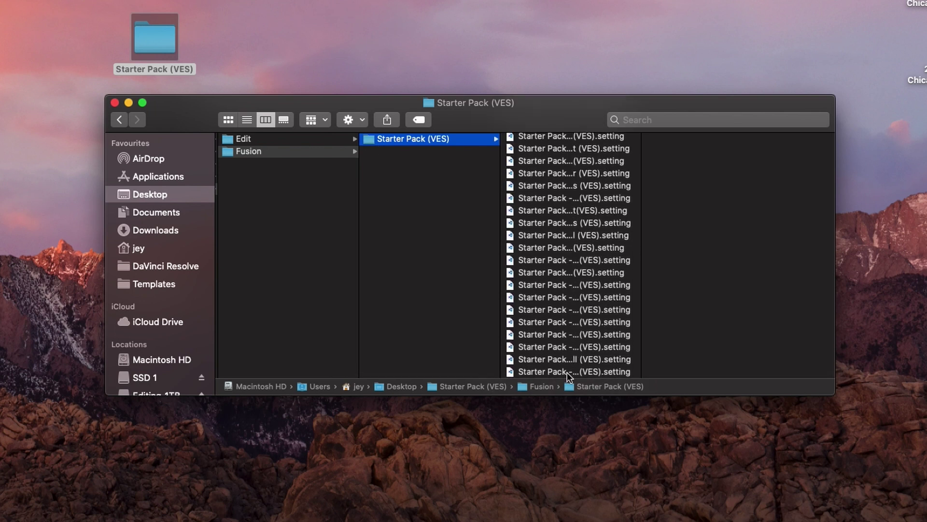
pyautogui.click(301, 138)
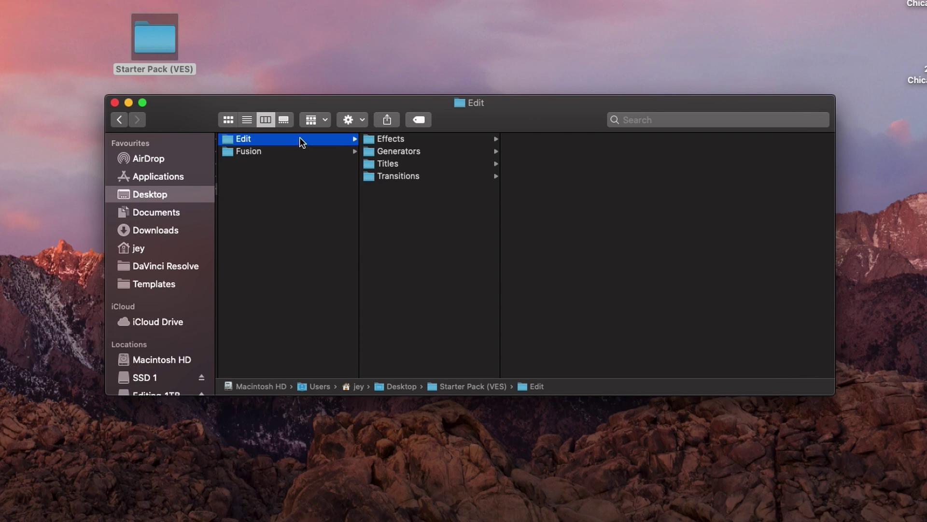
pyautogui.click(152, 38)
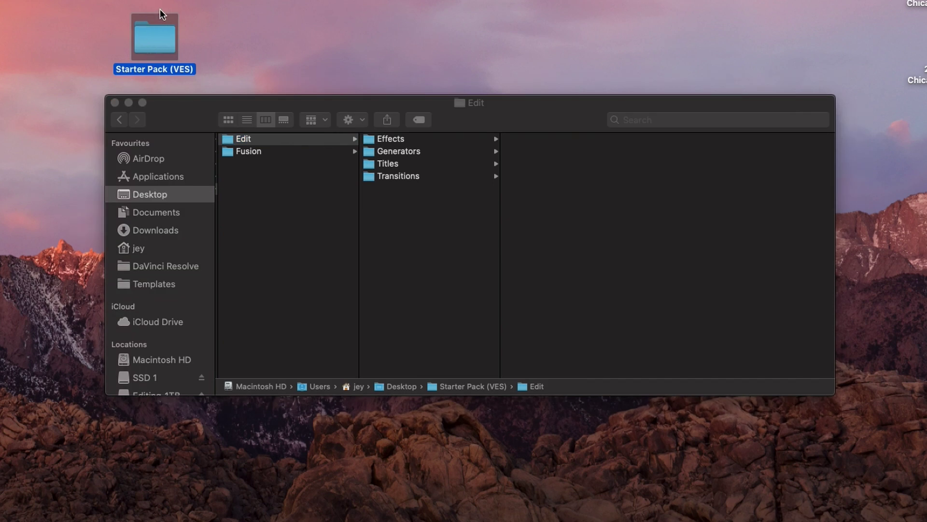
pyautogui.rightClick(159, 35)
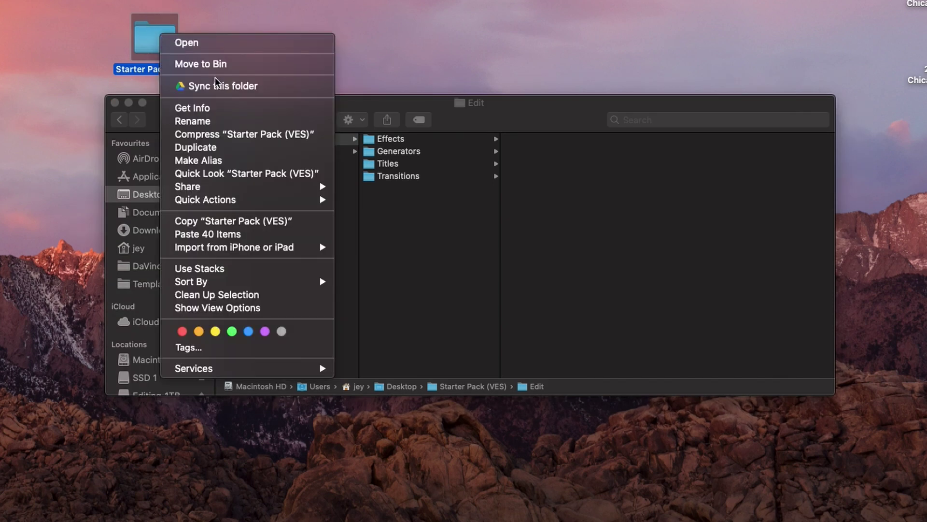
pyautogui.click(215, 129)
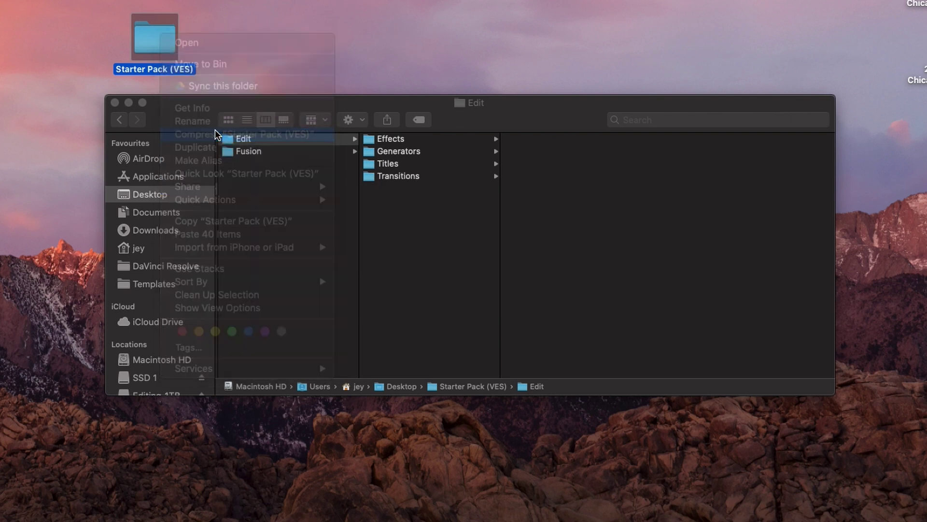
pyautogui.click(240, 50)
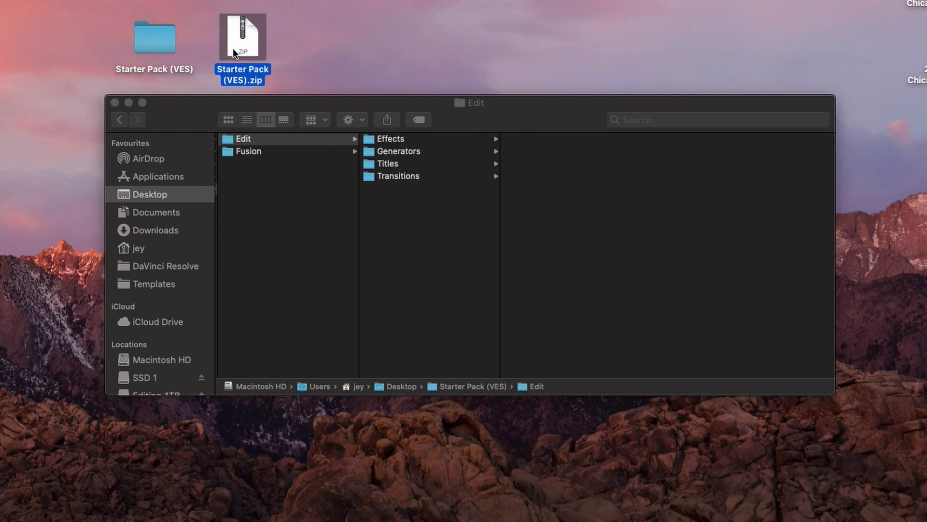
pyautogui.click(251, 139)
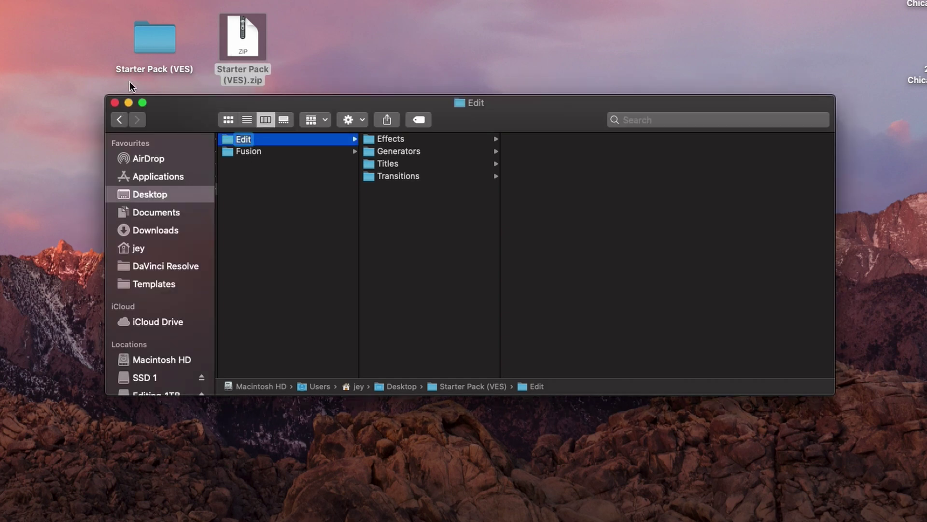
pyautogui.rightClick(225, 45)
pyautogui.click(252, 84)
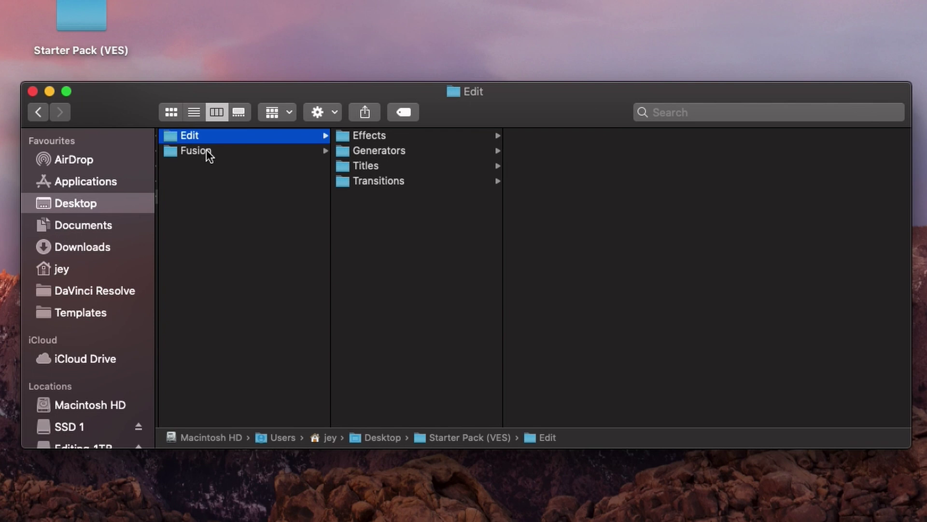
# - Compress the Edit and Fusion folders into Archive.zip
pyautogui.keyDown('shift'); pyautogui.click(208, 151); pyautogui.keyUp('shift')
pyautogui.rightClick(206, 151)
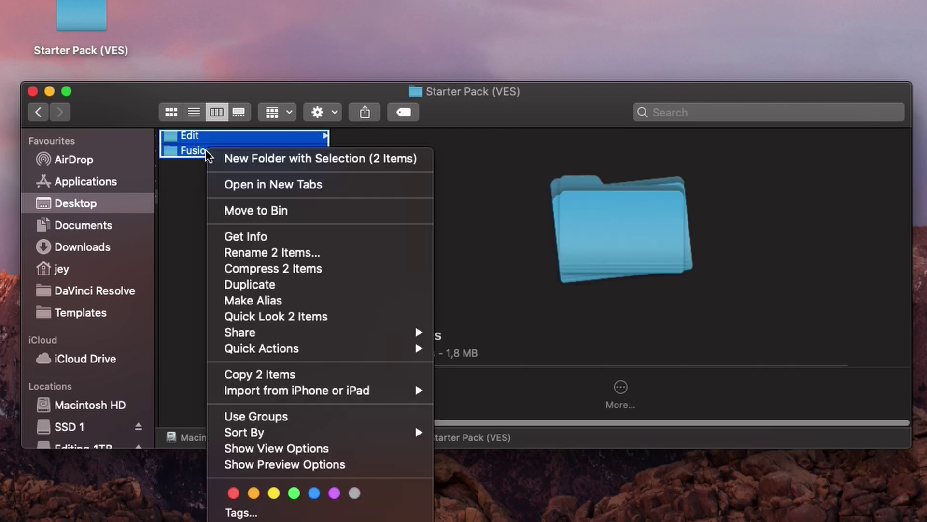
pyautogui.click(276, 269)
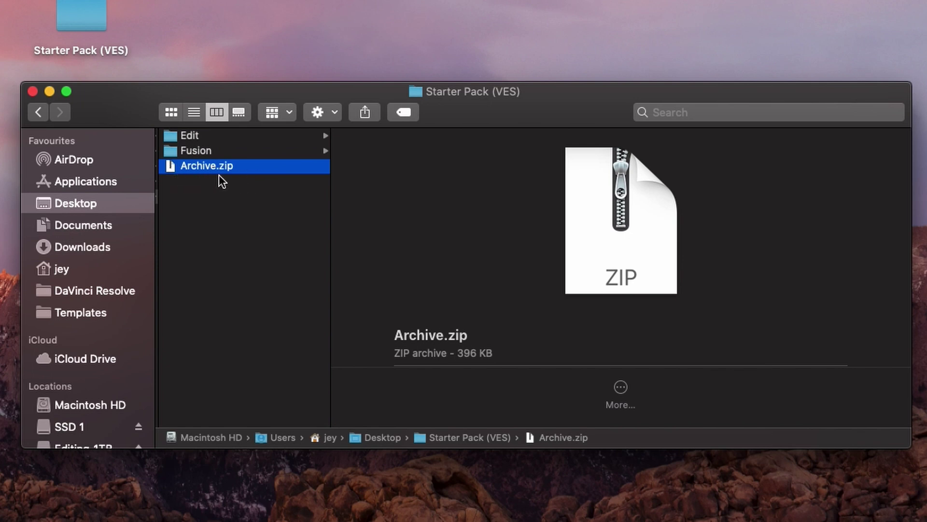
# - Rename Archive.zip to Starter Pack (VES).DRFX
pyautogui.rightClick(201, 165)
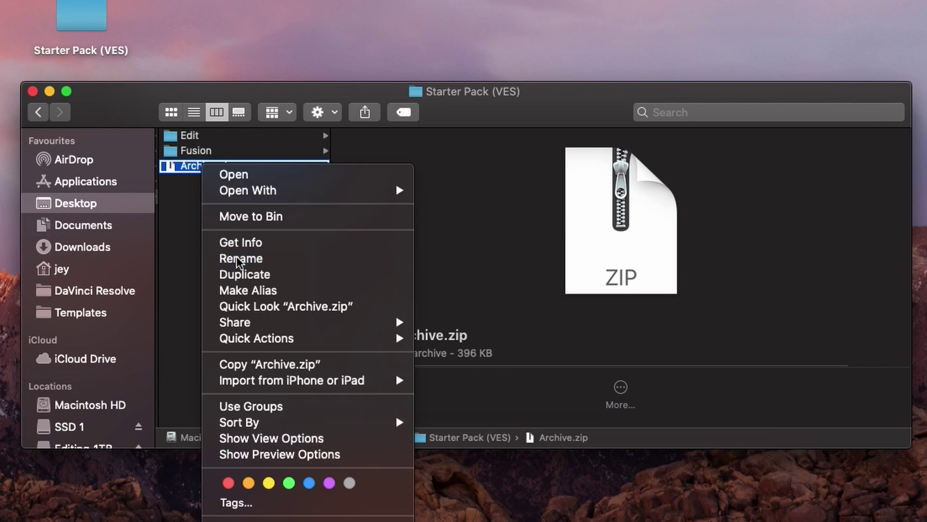
pyautogui.click(236, 256)
pyautogui.press('BackSpace')
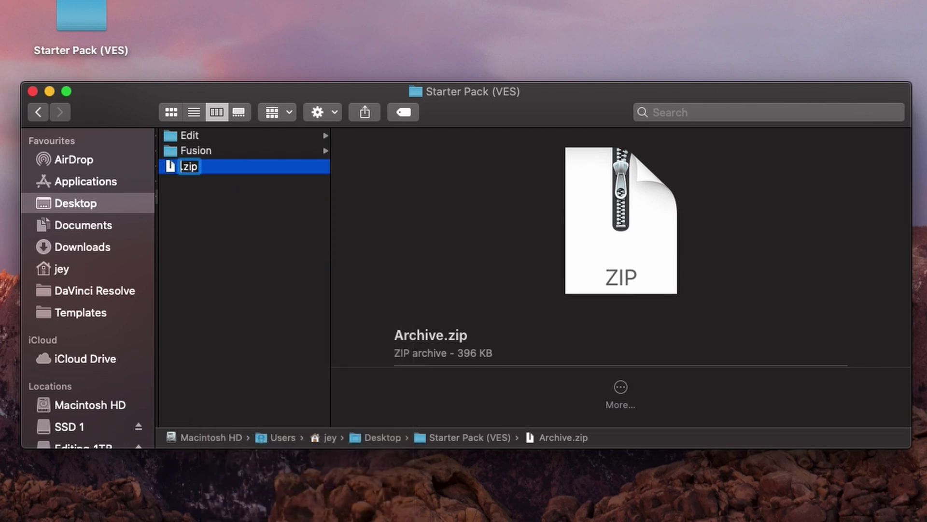
pyautogui.write('Starter P')
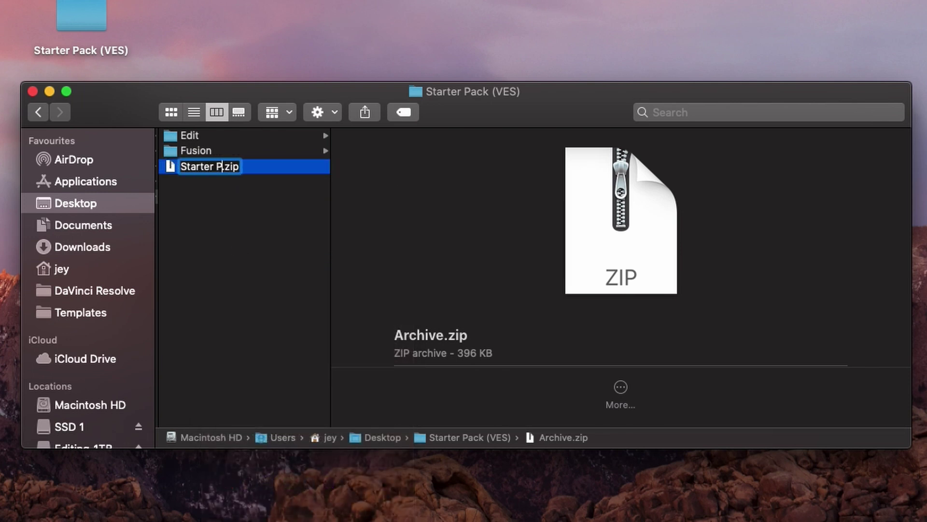
pyautogui.write('ack ')
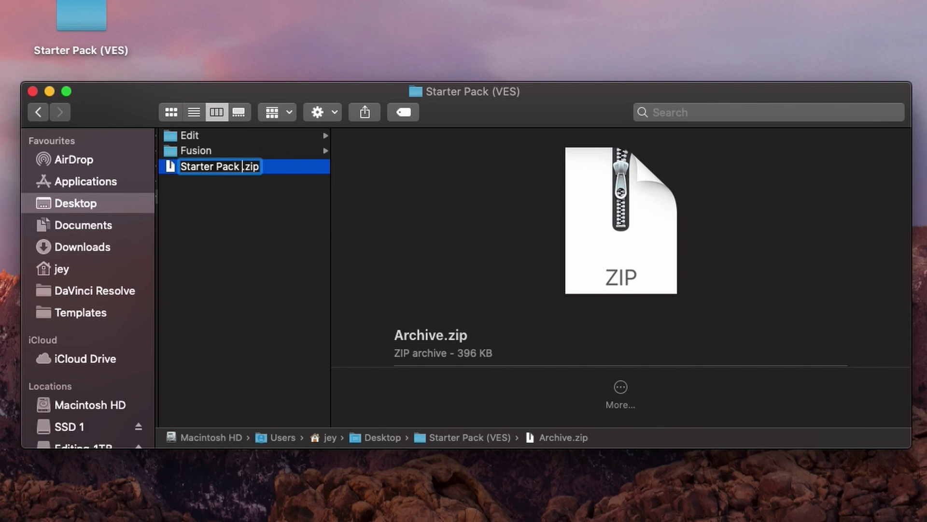
pyautogui.write('(VES)')
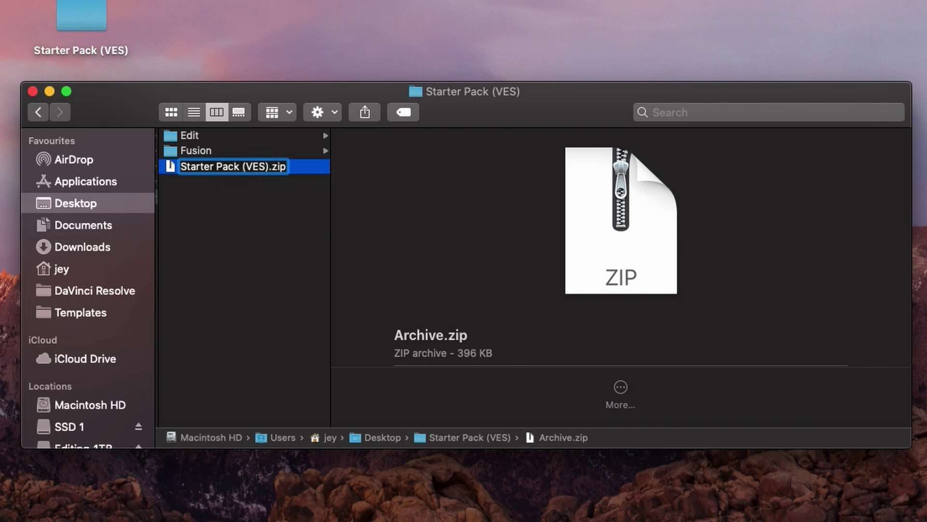
pyautogui.press('Down')
pyautogui.press('BackSpace')
pyautogui.press('BackSpace')
pyautogui.press('BackSpace')
pyautogui.write('DRFX')
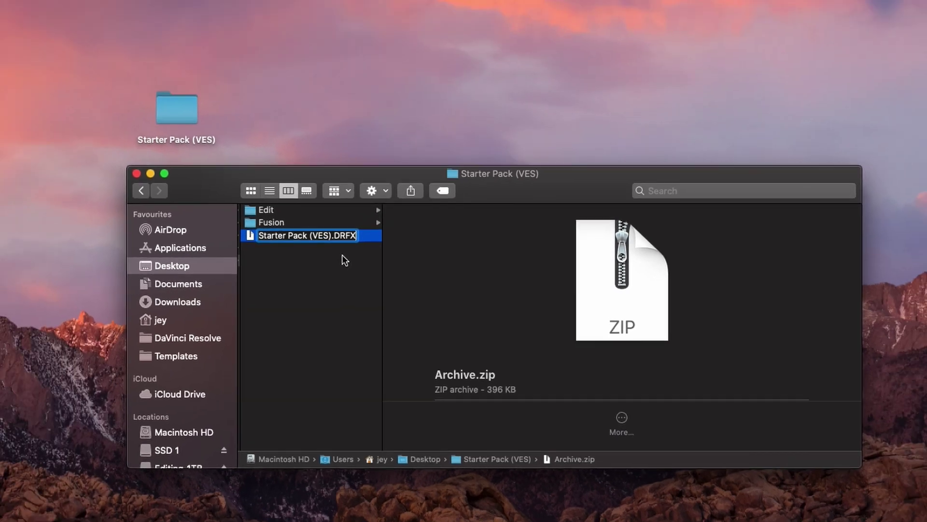
# - Keep the .DRFX extension and install Starter Pack (VES).DRFX in Resolve, overwriting the existing bundle
pyautogui.press('Return')
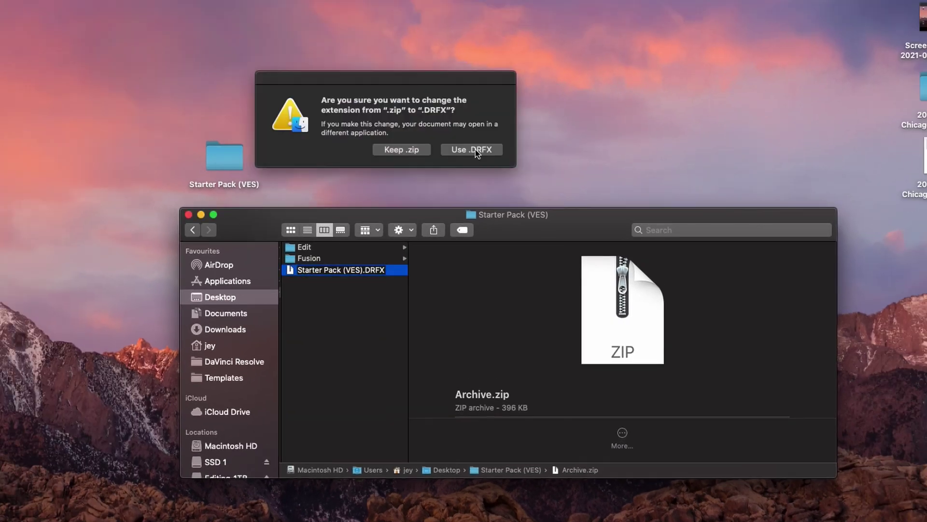
pyautogui.click(475, 150)
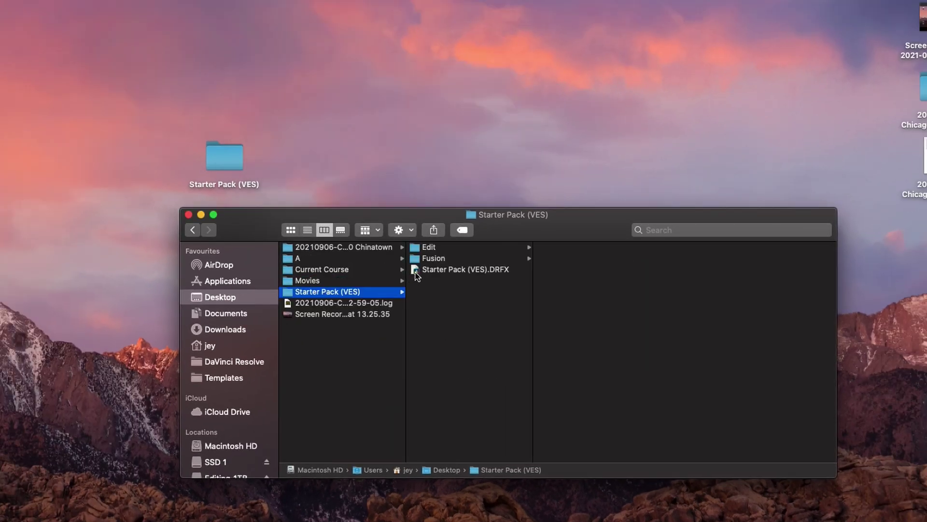
pyautogui.click(418, 274)
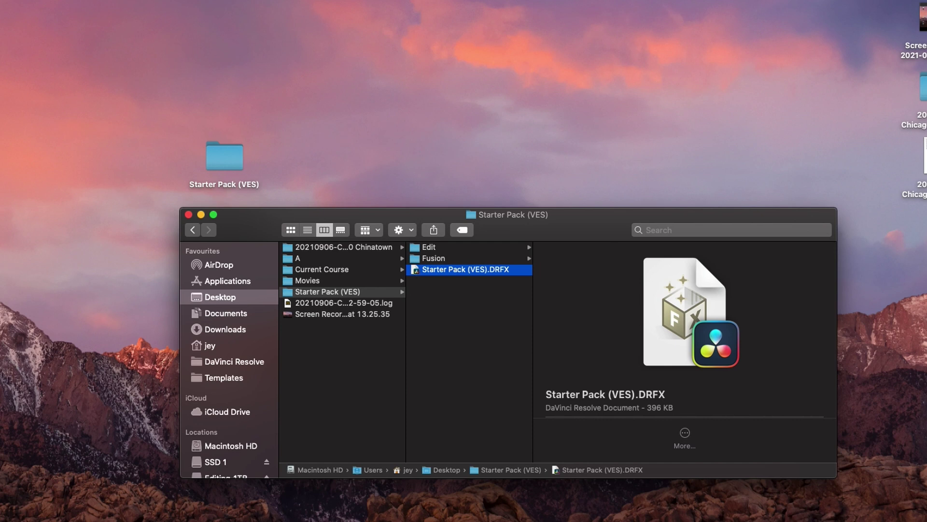
pyautogui.doubleClick(440, 270)
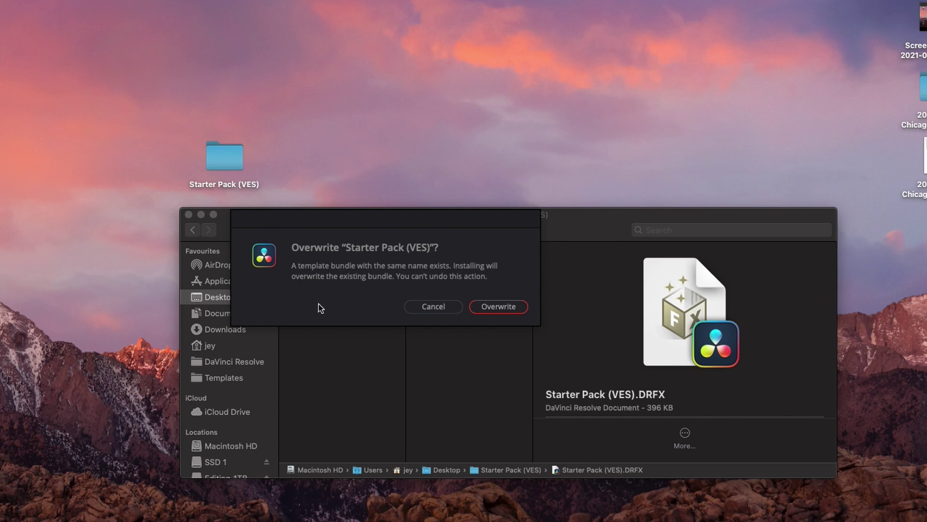
pyautogui.click(505, 310)
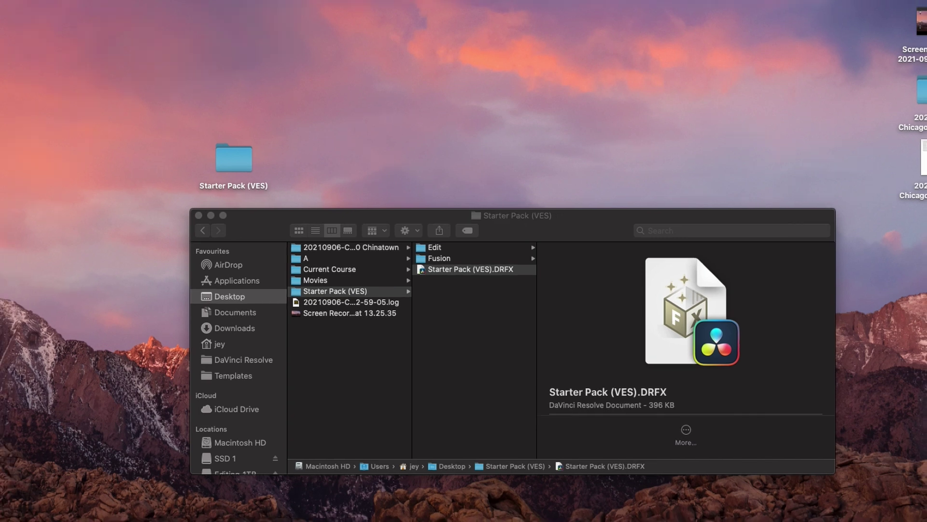
# - Open Resolve's Fusion Templates › Edit › Titles folder
pyautogui.press('super+m')
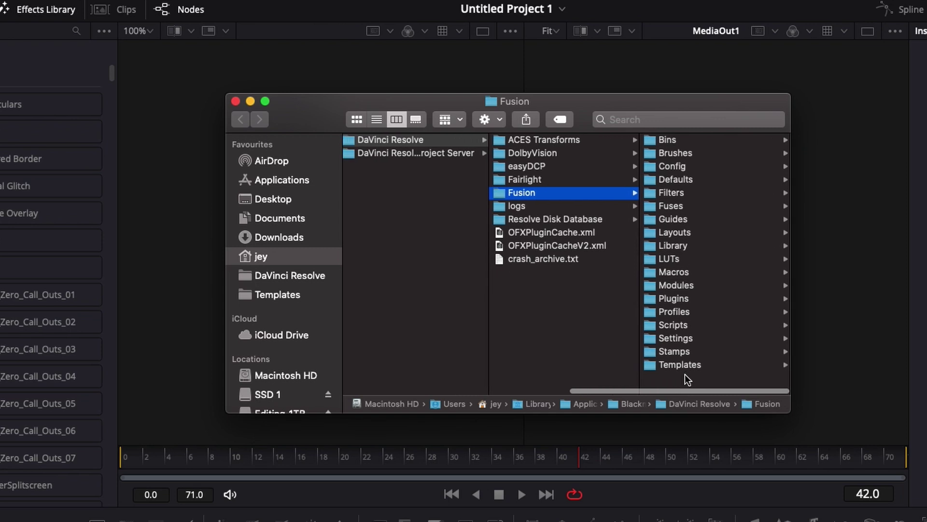
pyautogui.click(689, 362)
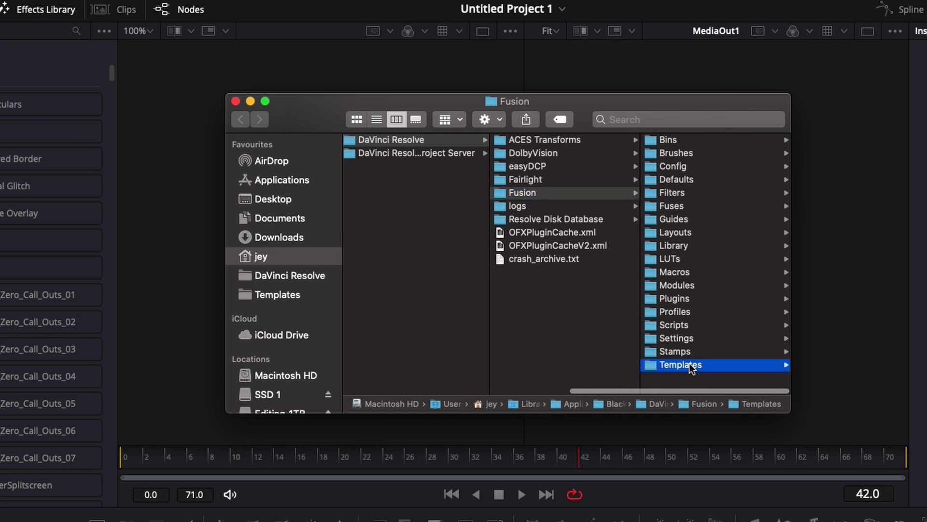
pyautogui.click(685, 139)
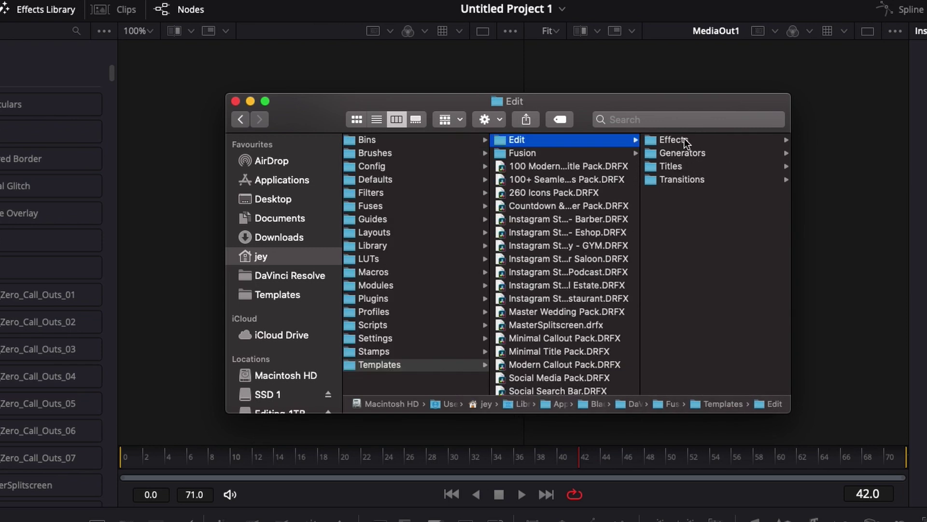
pyautogui.click(677, 168)
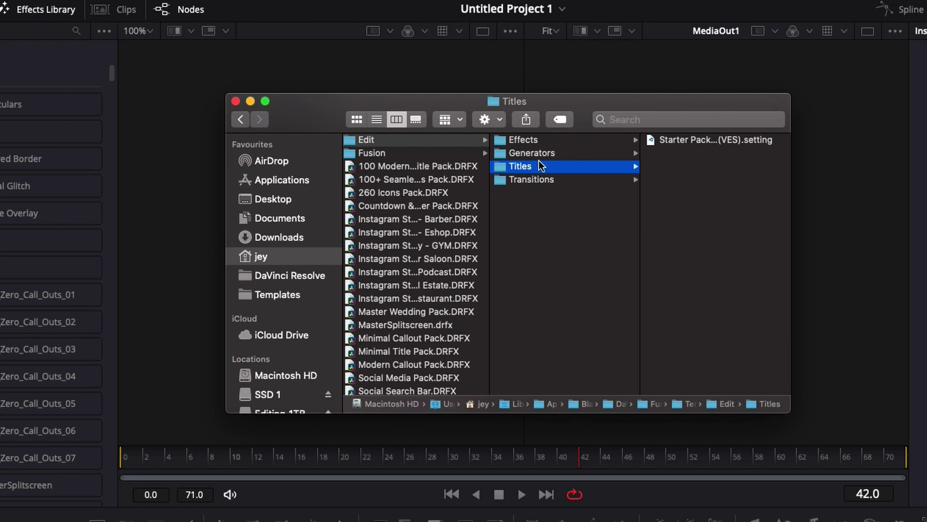
# - Check Effects, Transitions and the Minimal Title Pack bundle, then reopen Edit › Titles to find Starter Pack (VES).setting
pyautogui.click(537, 141)
pyautogui.click(539, 180)
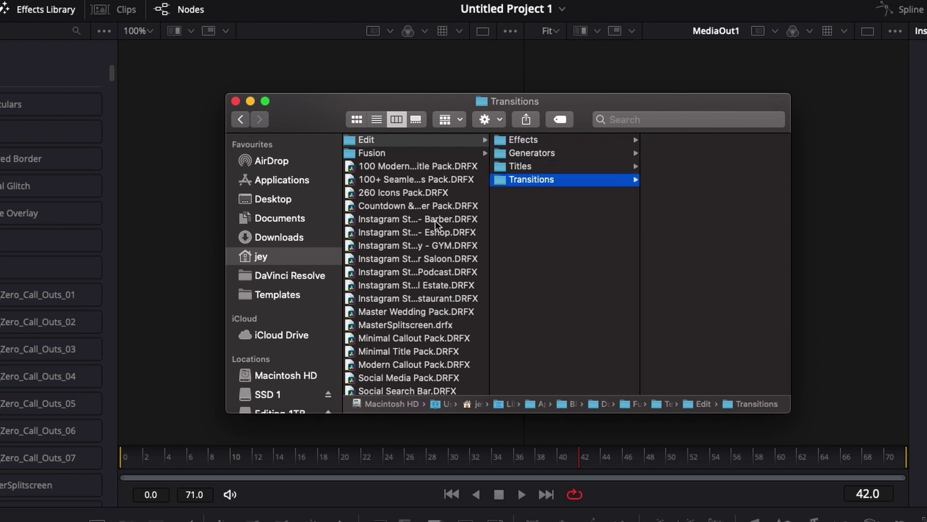
pyautogui.scroll(-2, 436, 221)
pyautogui.click(401, 317)
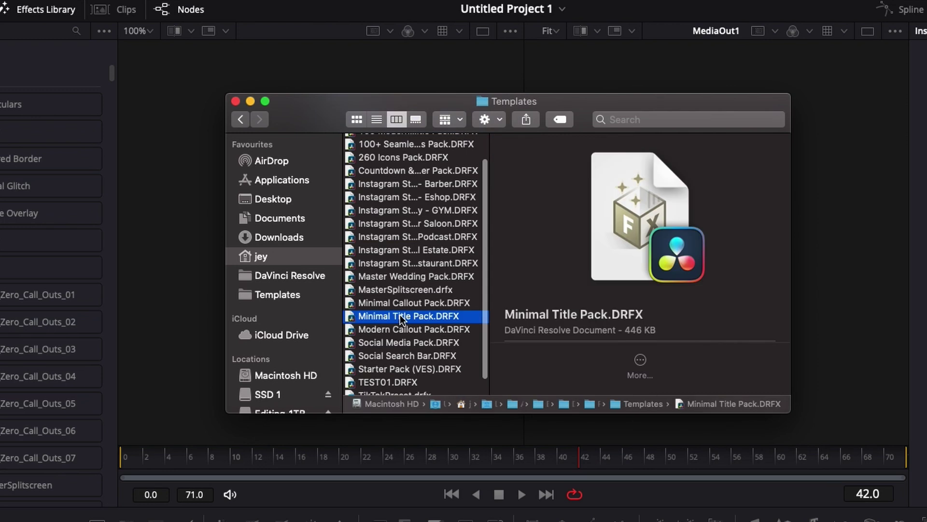
pyautogui.scroll(2, 383, 316)
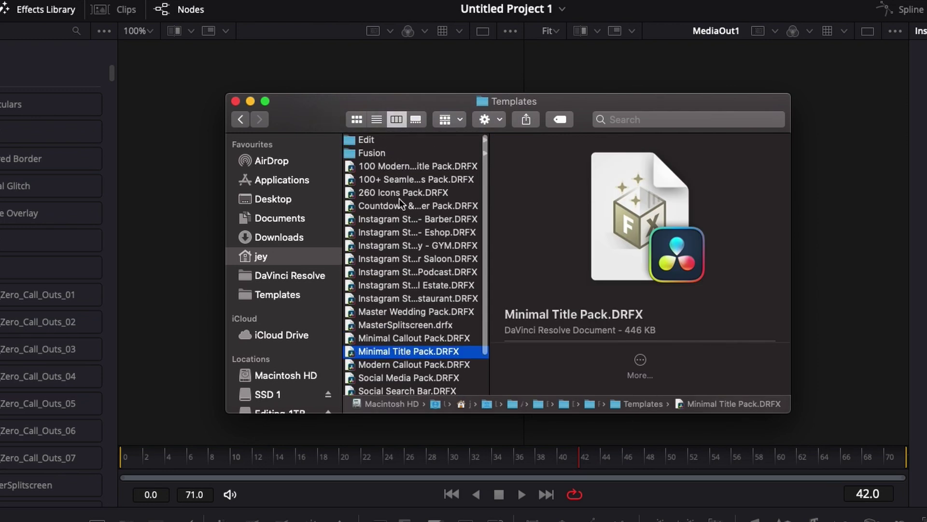
pyautogui.click(401, 140)
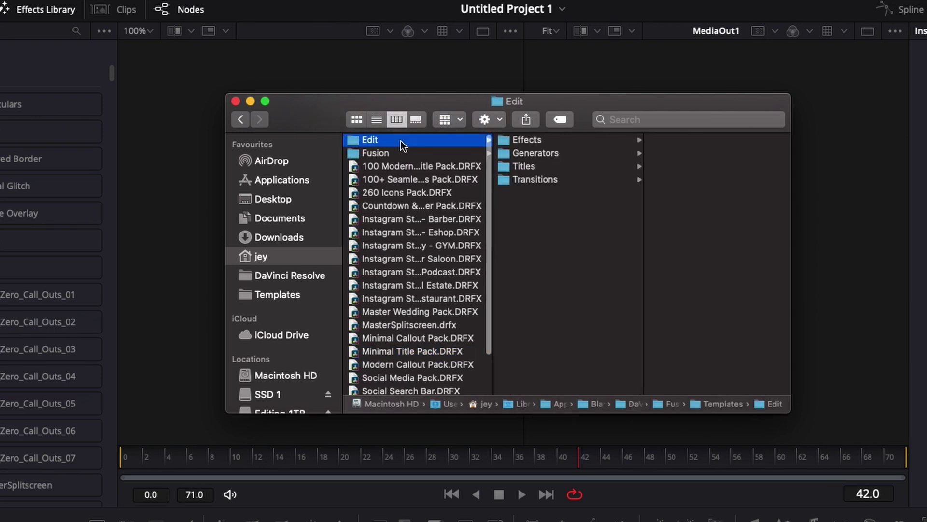
pyautogui.click(538, 167)
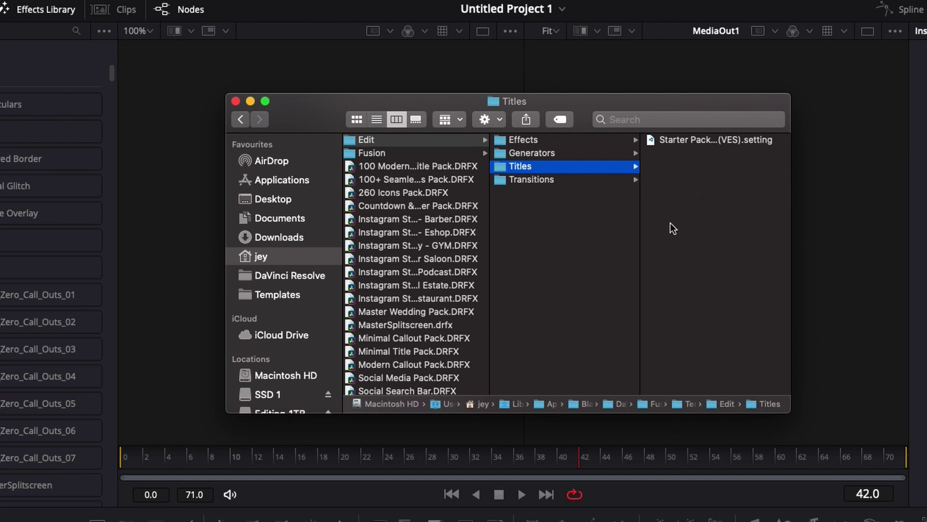
pyautogui.click(398, 165)
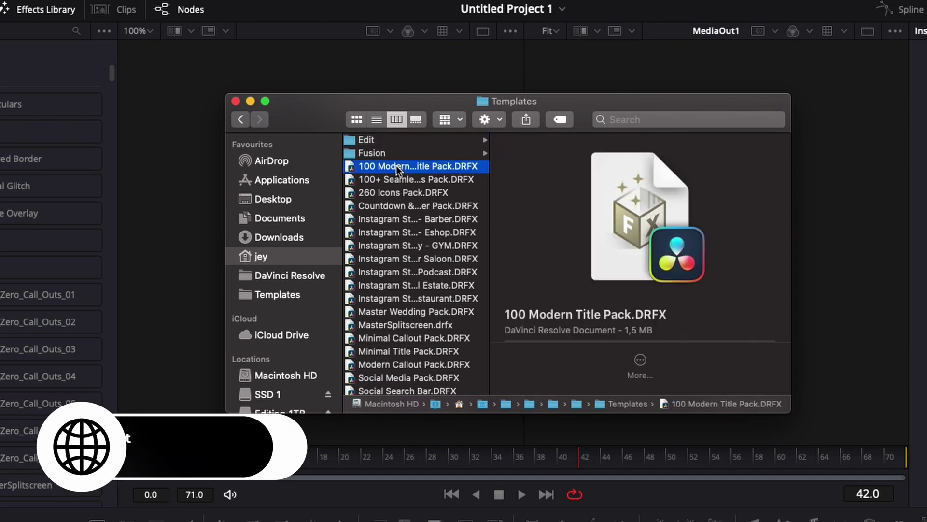
pyautogui.click(391, 179)
pyautogui.click(392, 191)
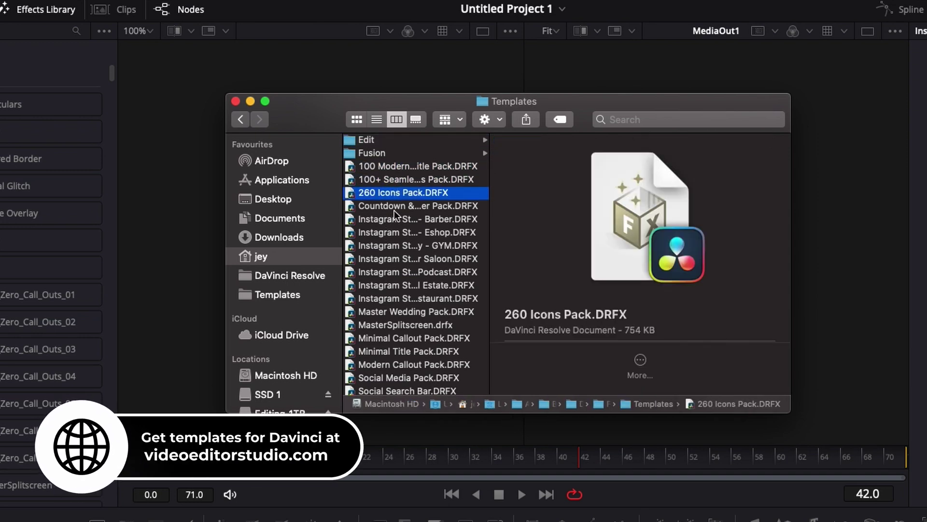